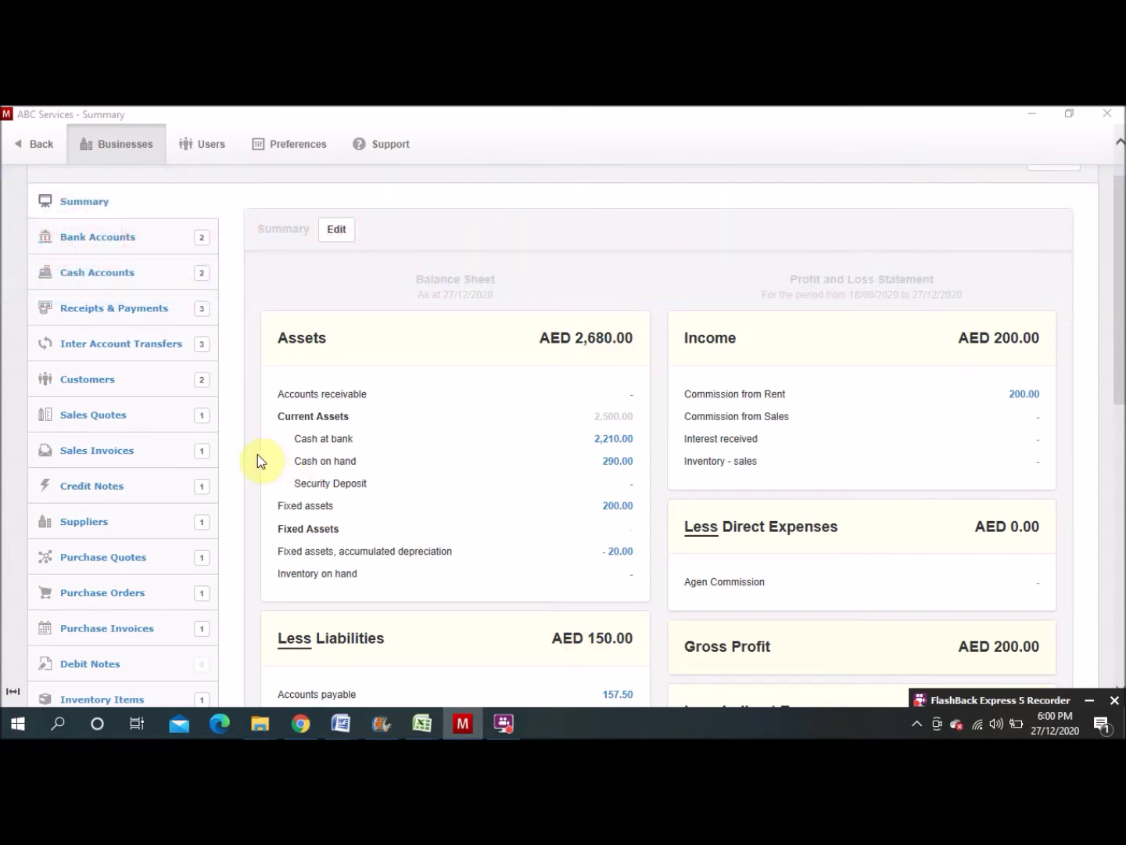
Step: Review the enabled modules in the business's customization list, including Credit Notes, and save the list
{"action": "left_click_drag", "start_coordinate": [1120, 368], "coordinate": [1121, 568]}
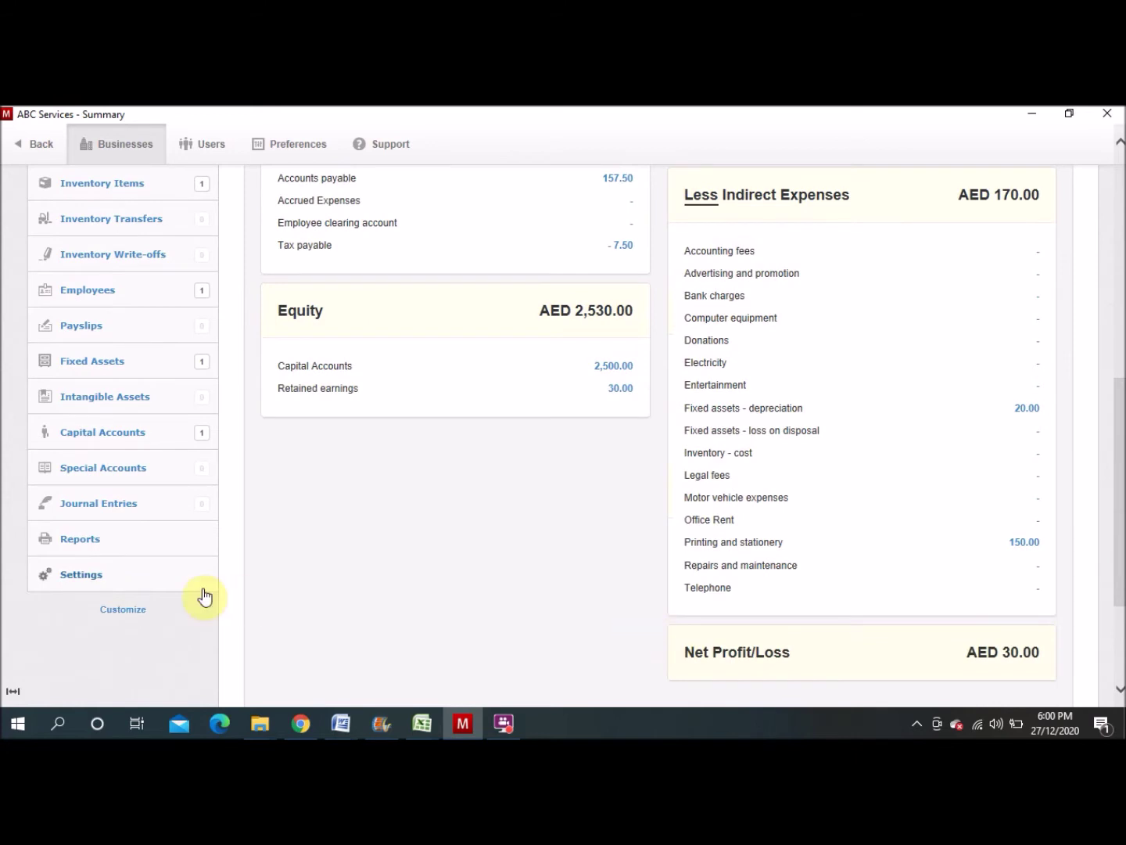
{"action": "left_click", "coordinate": [119, 612]}
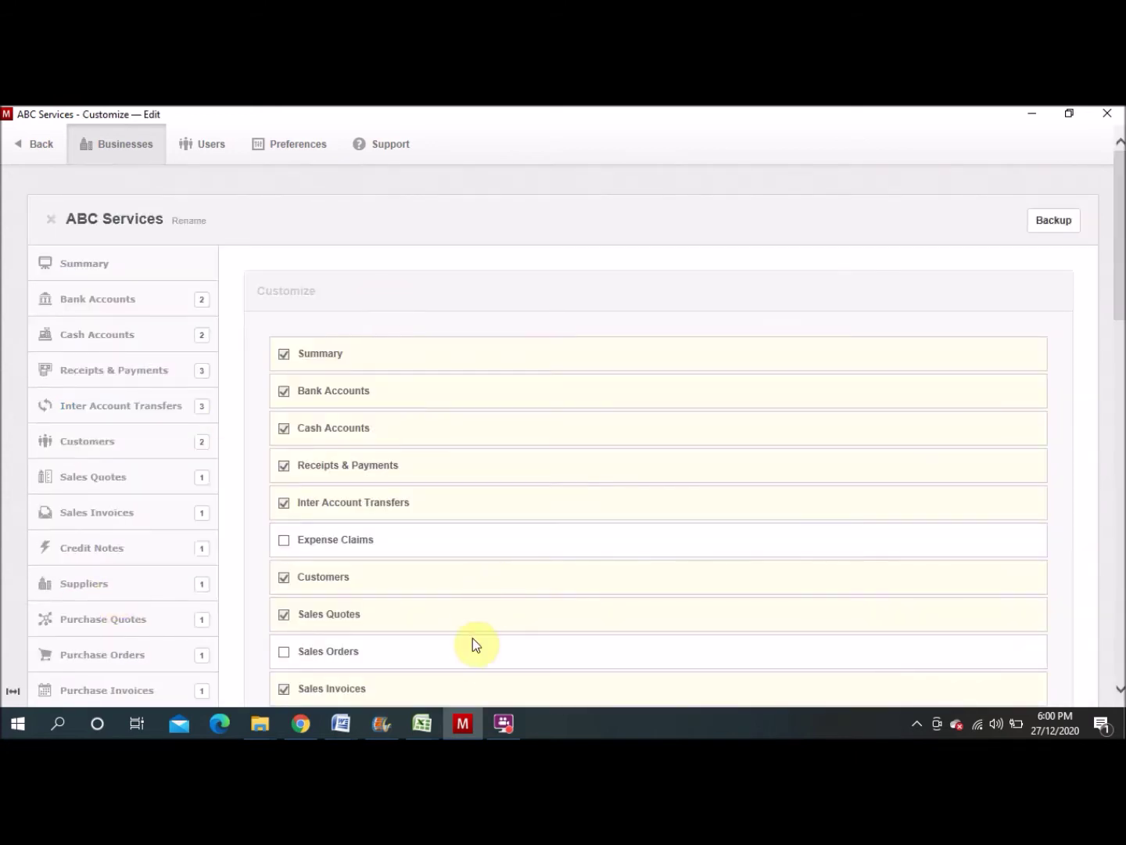
{"action": "left_click_drag", "start_coordinate": [1117, 314], "coordinate": [1121, 390]}
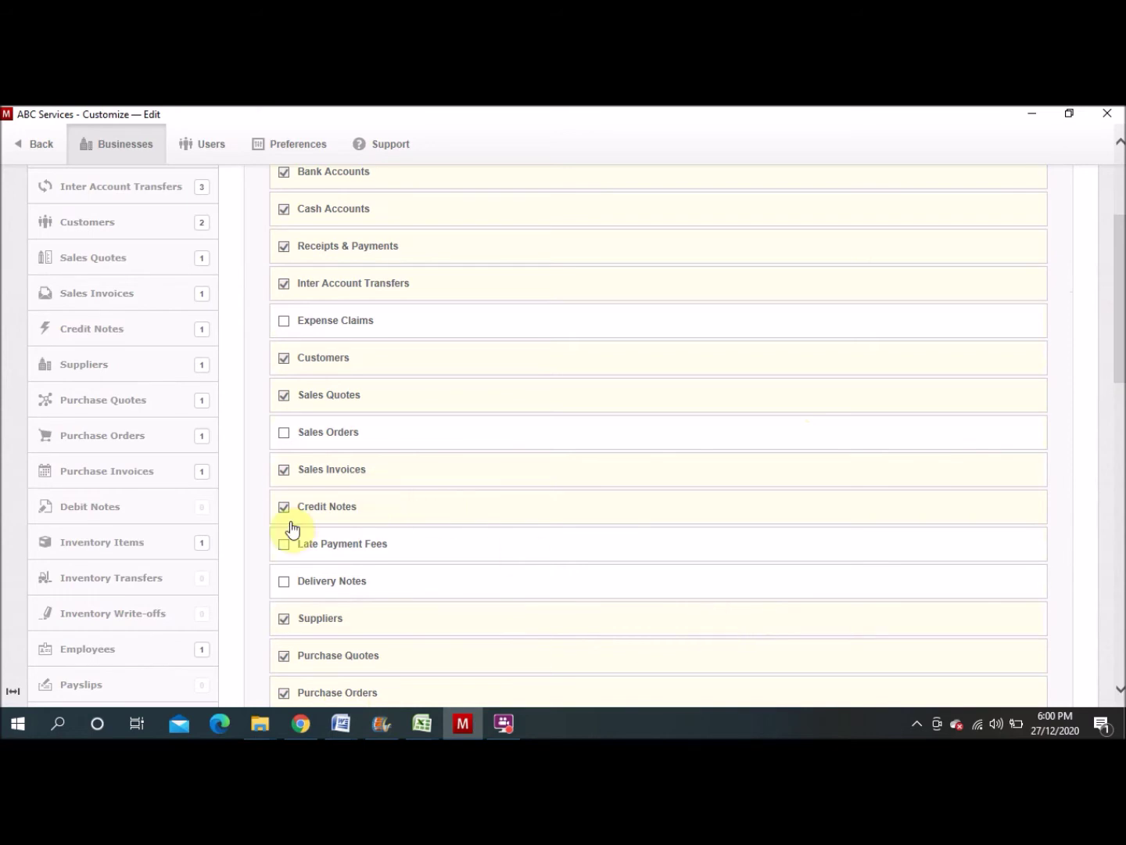
{"action": "left_click_drag", "start_coordinate": [1121, 347], "coordinate": [1119, 666]}
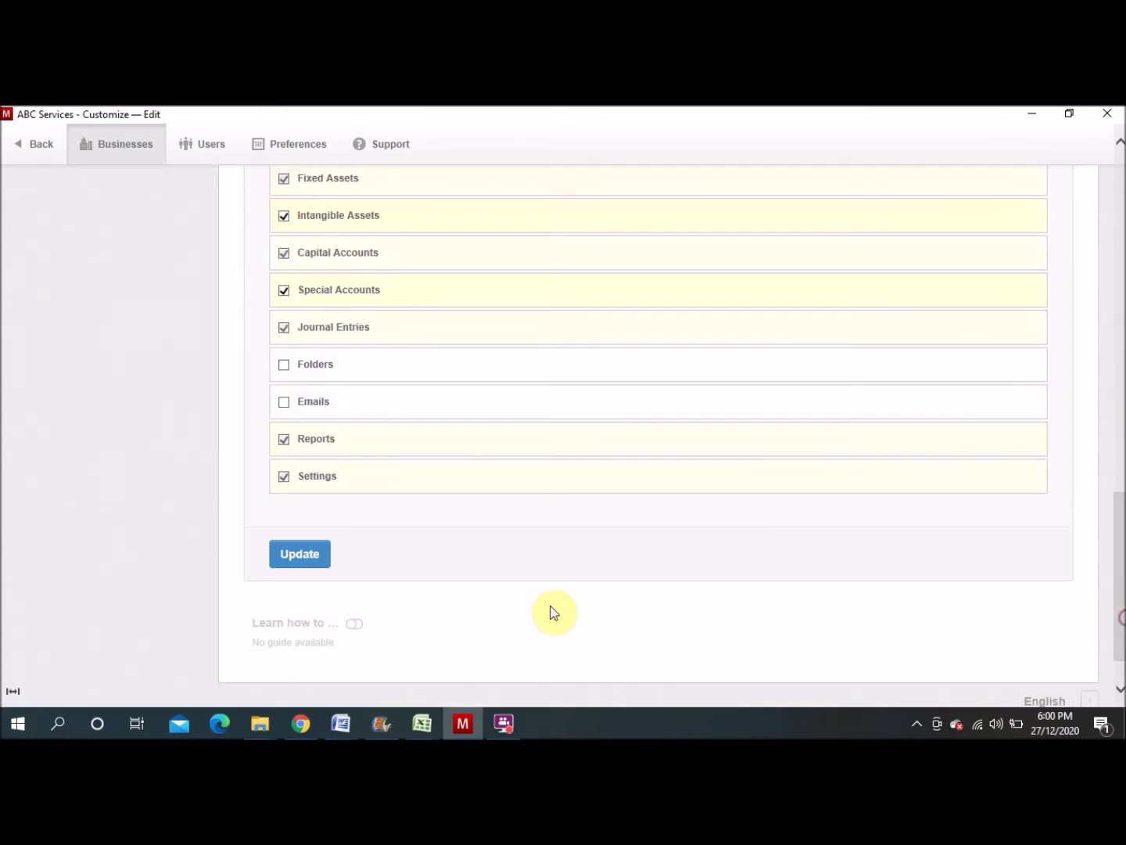
{"action": "left_click", "coordinate": [314, 565]}
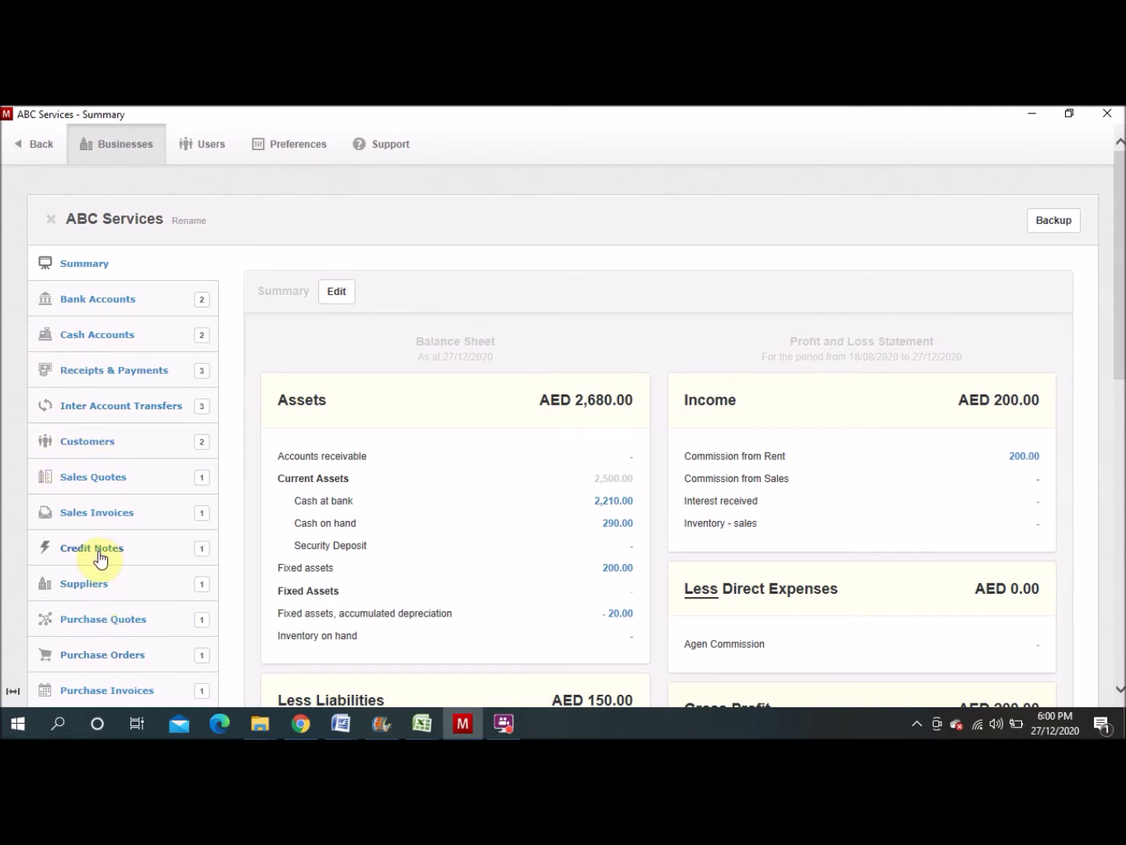
Step: Open the existing credit note CN-01/11/20 for editing from the Credit Notes list
{"action": "left_click_drag", "start_coordinate": [1119, 306], "coordinate": [1120, 401]}
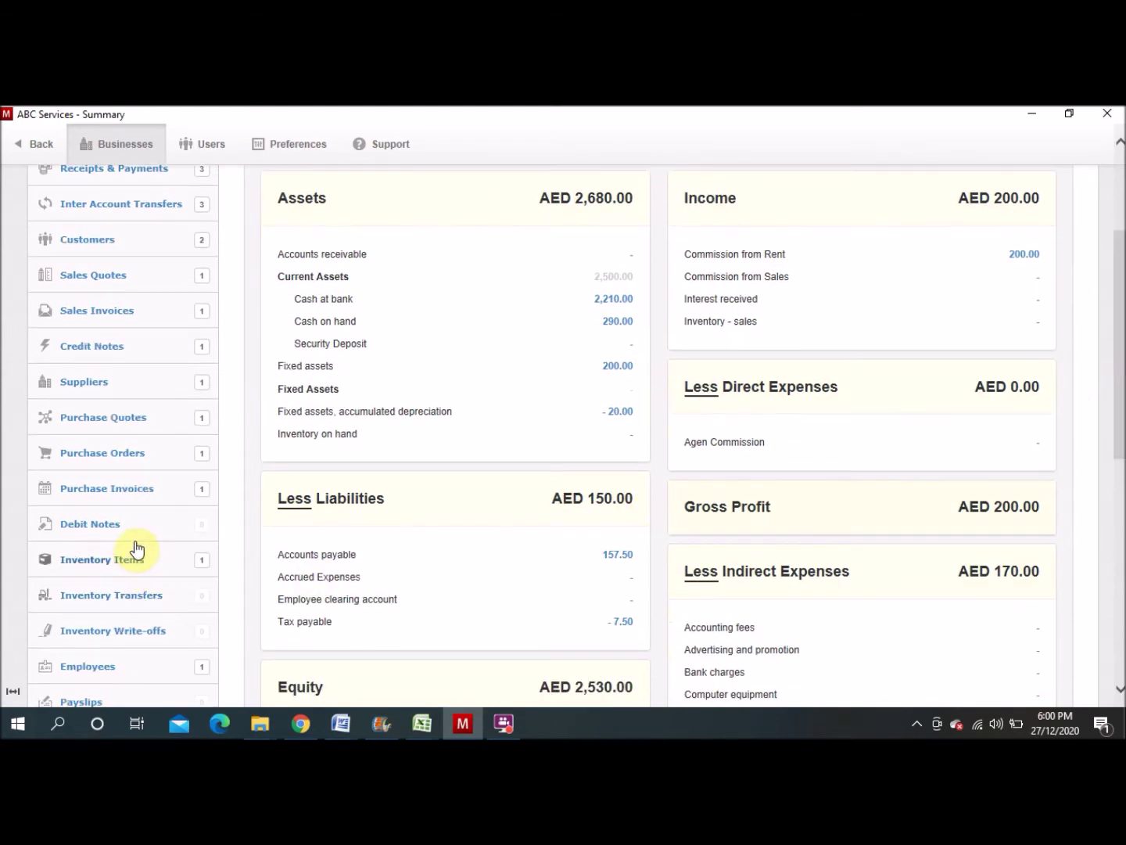
{"action": "left_click_drag", "start_coordinate": [1121, 462], "coordinate": [1118, 402]}
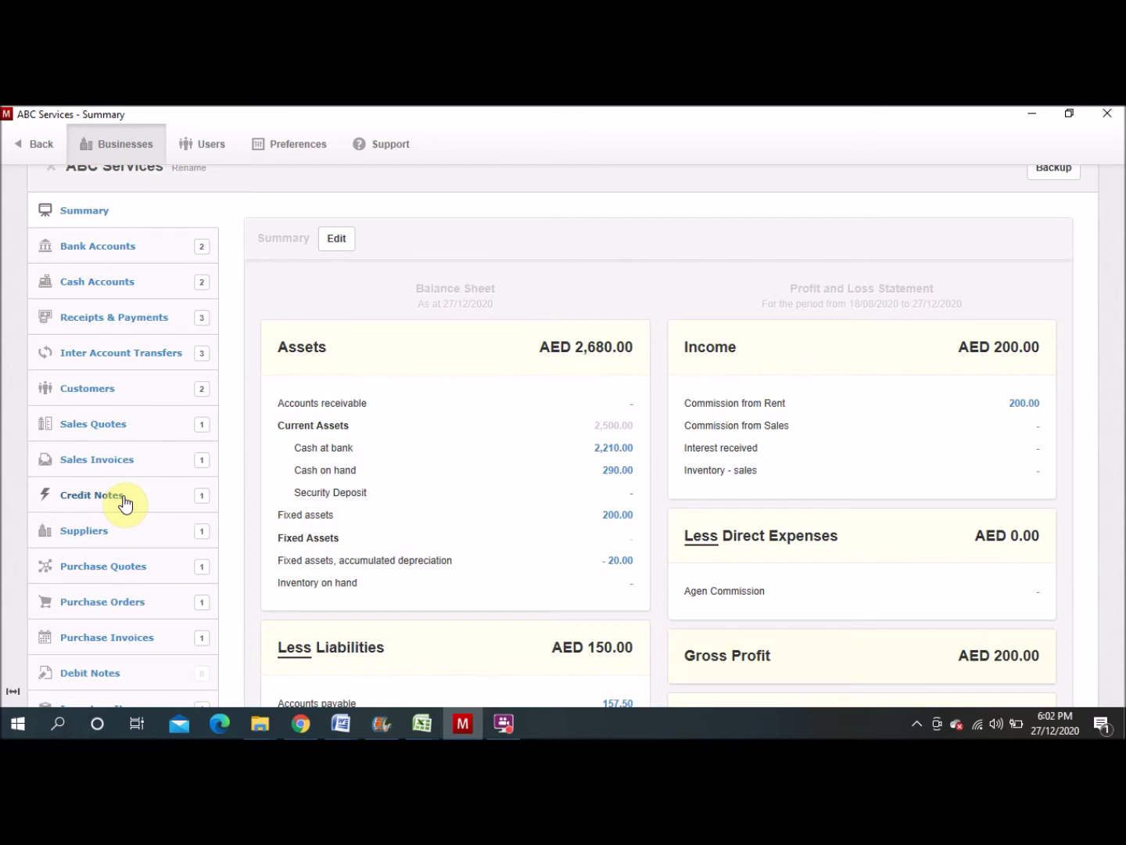
{"action": "left_click", "coordinate": [124, 499]}
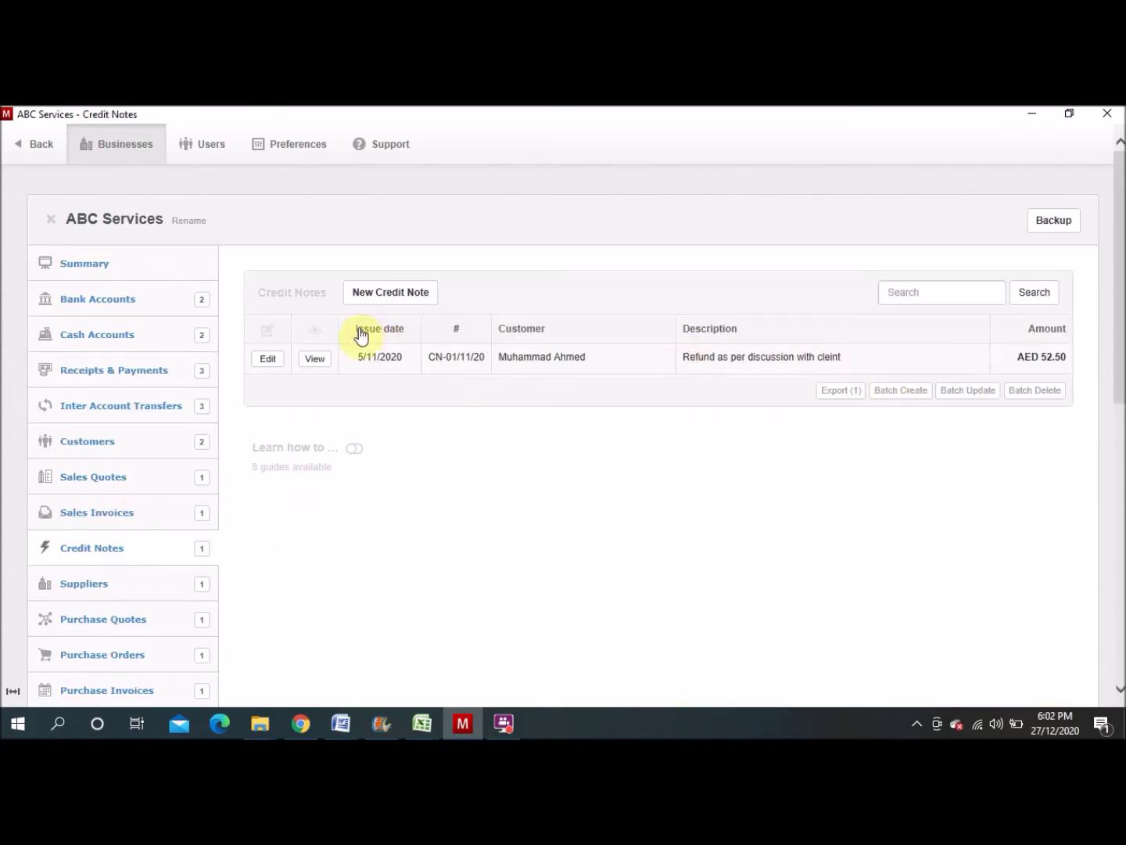
{"action": "left_click", "coordinate": [275, 358]}
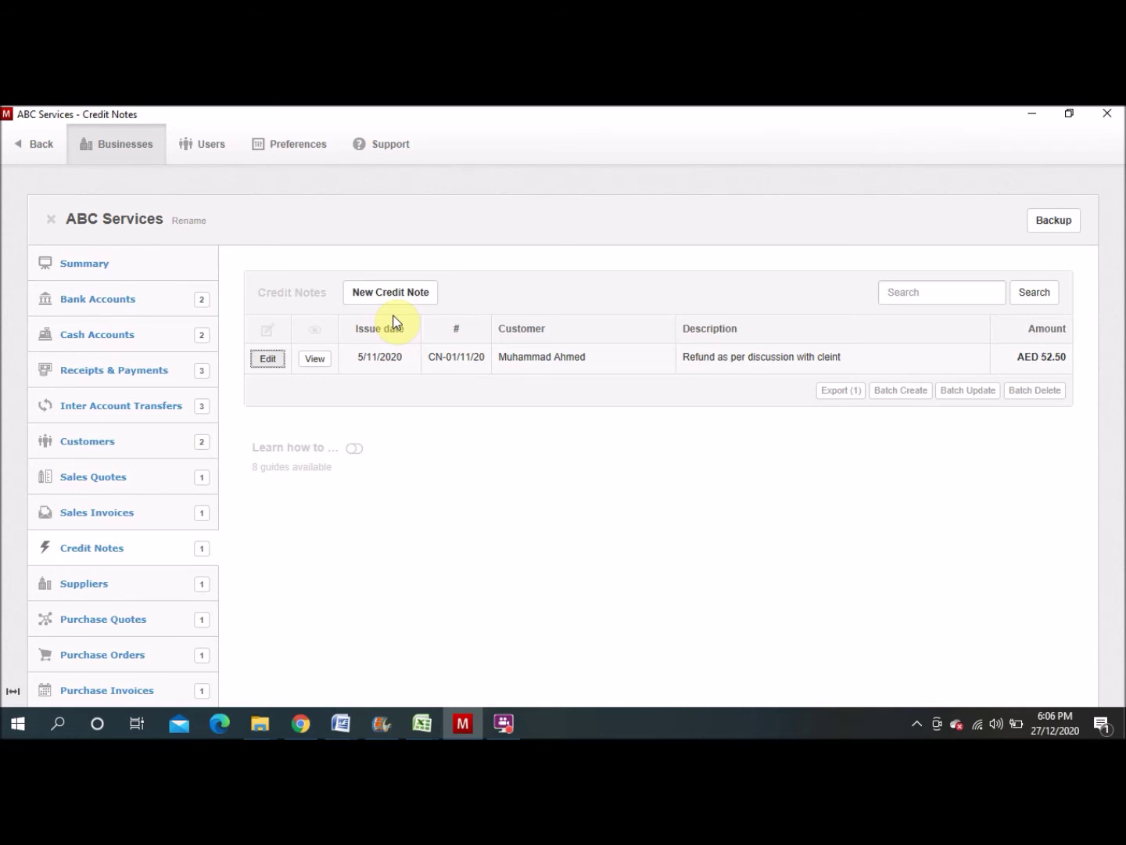
{"action": "left_click", "coordinate": [268, 358]}
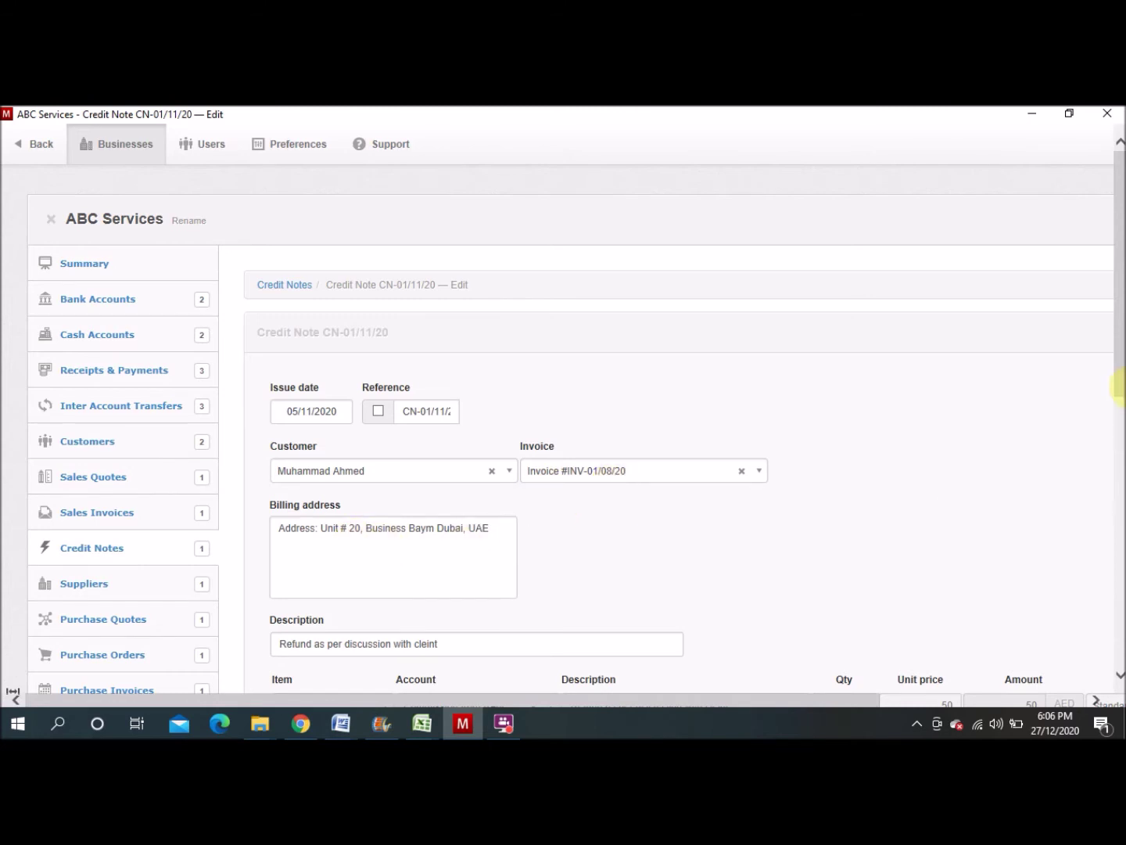
Step: Review the credit note's details and refund line, update it, and view the resulting document down to its totals
{"action": "left_click_drag", "start_coordinate": [1120, 388], "coordinate": [1120, 463]}
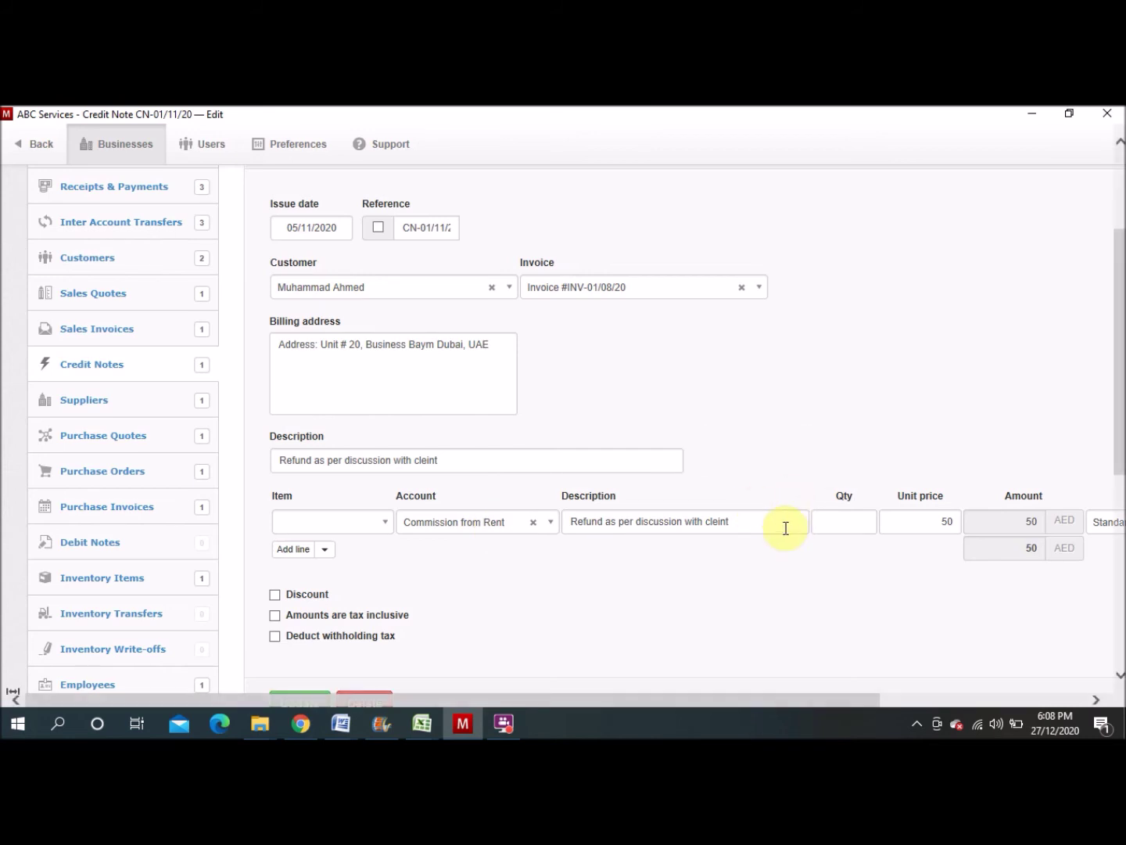
{"action": "left_click", "coordinate": [936, 525]}
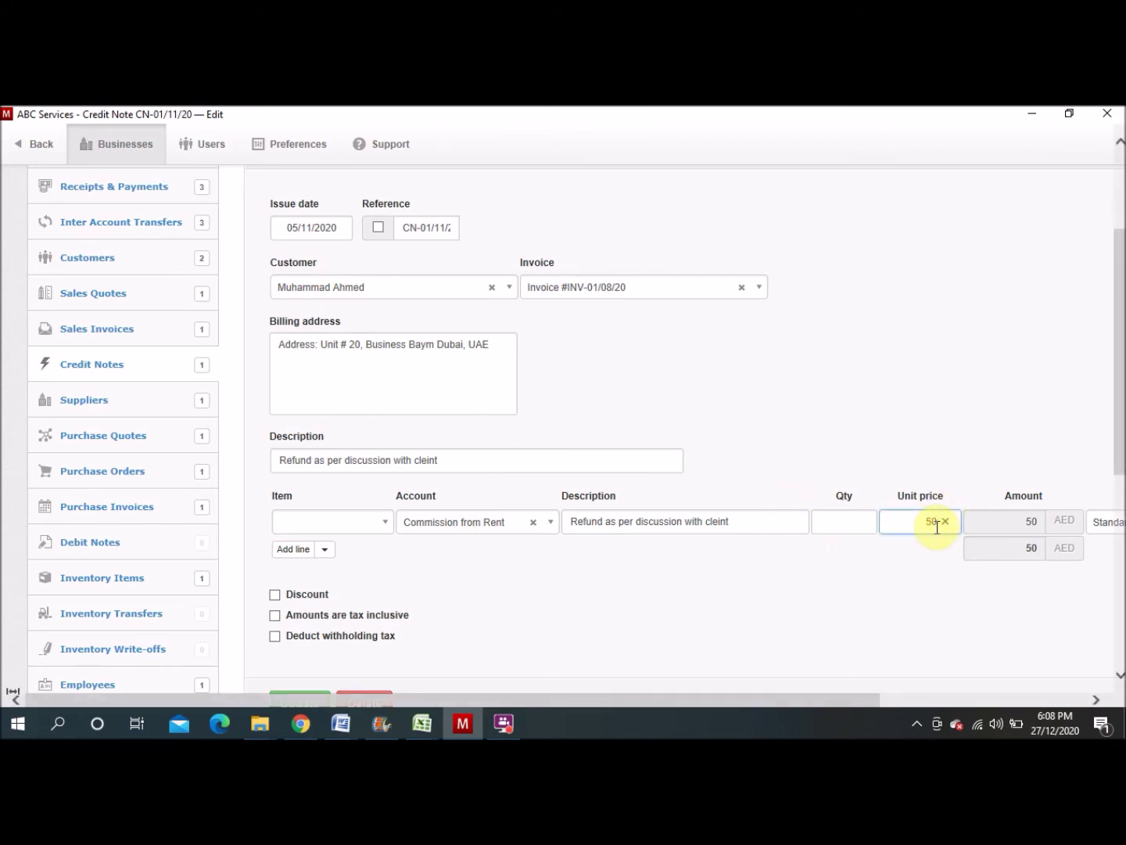
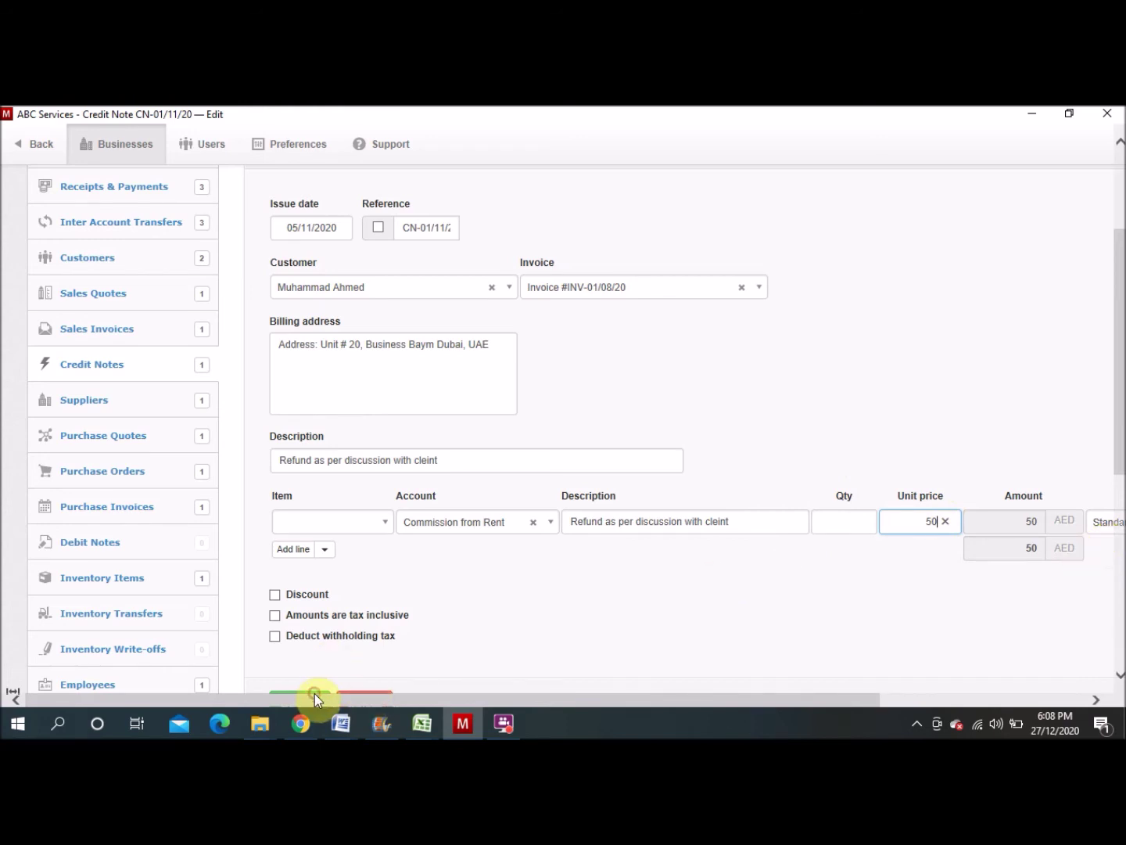
{"action": "left_click", "coordinate": [382, 672]}
{"action": "scroll", "coordinate": [384, 674], "scroll_direction": "down", "scroll_amount": 3}
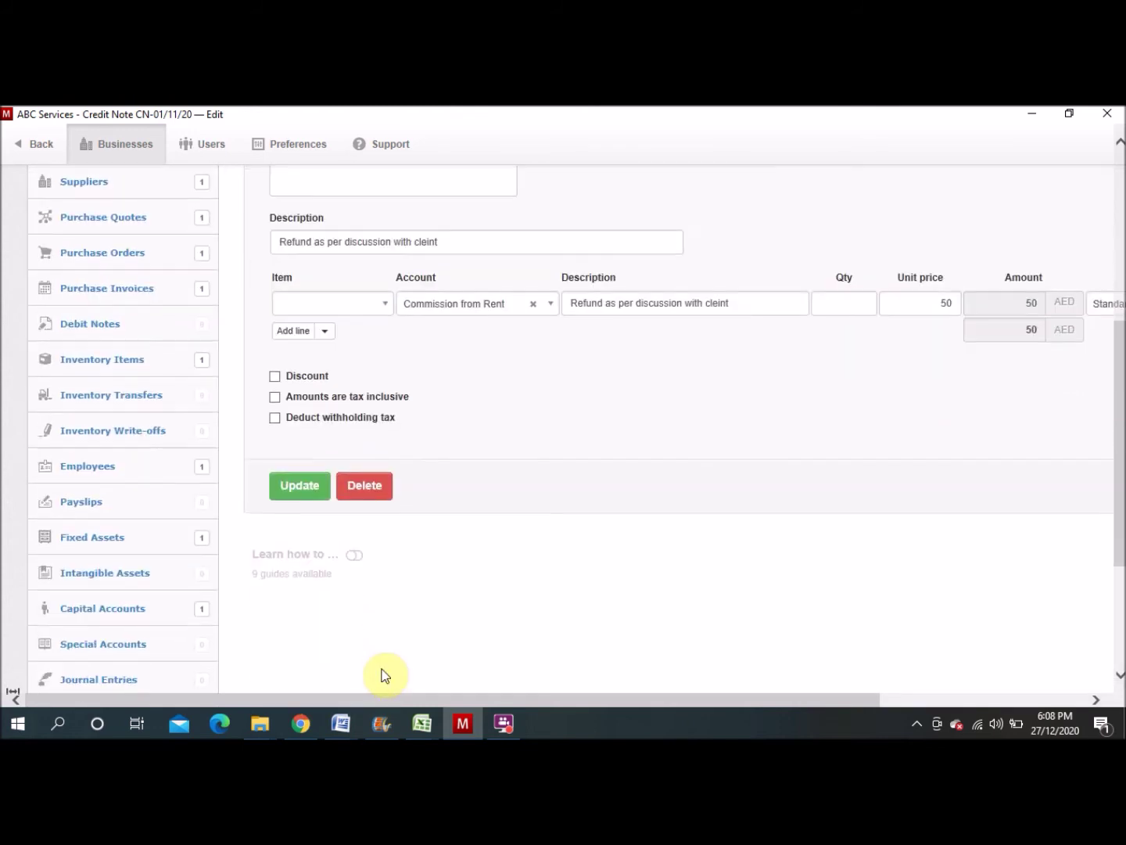
{"action": "left_click", "coordinate": [314, 499]}
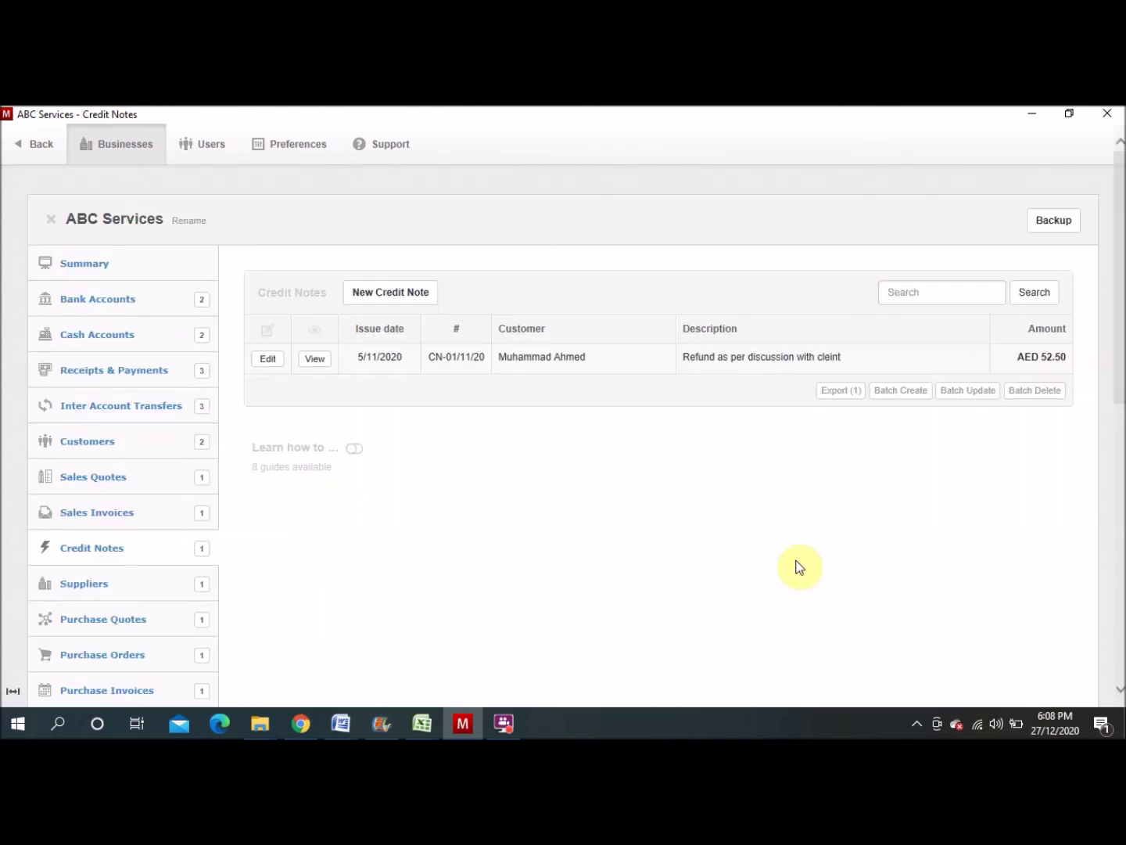
{"action": "left_click", "coordinate": [315, 361]}
{"action": "left_click_drag", "start_coordinate": [1120, 290], "coordinate": [1121, 450]}
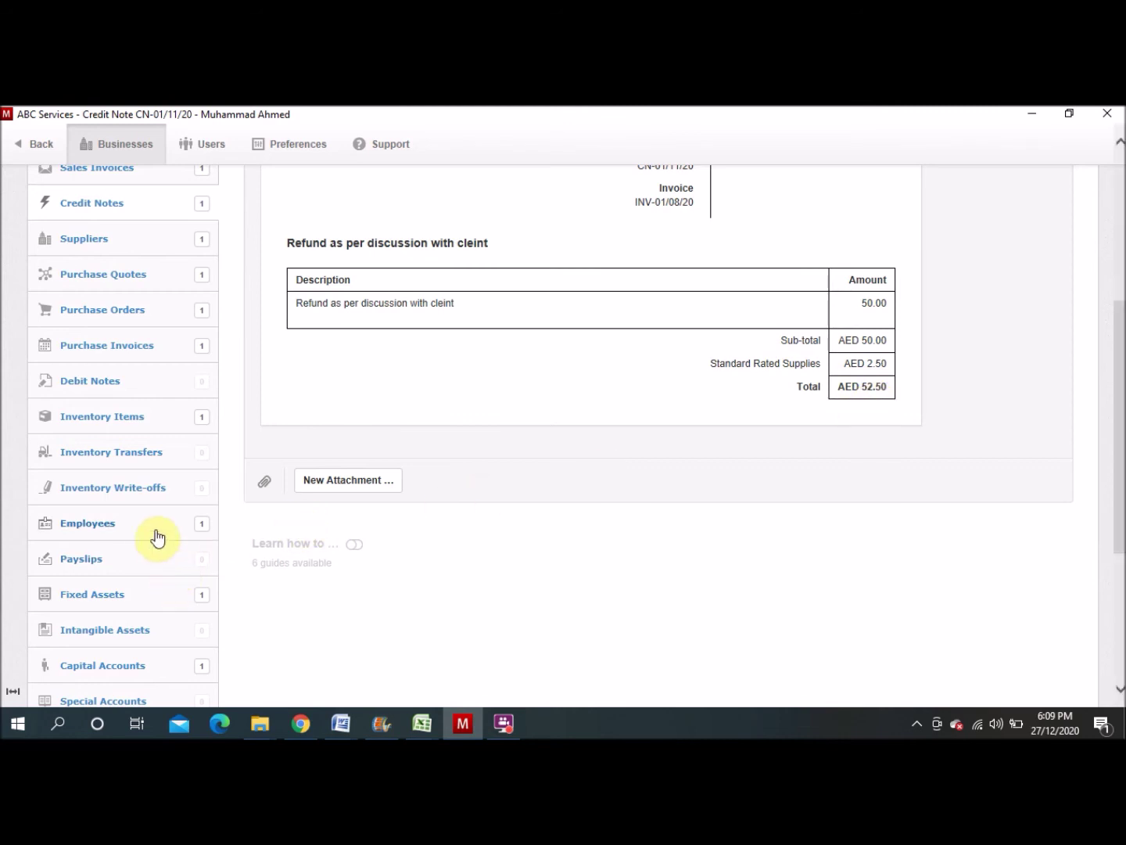
Step: Start a new debit note and set its reference to DN-01/12/20
{"action": "left_click", "coordinate": [93, 383]}
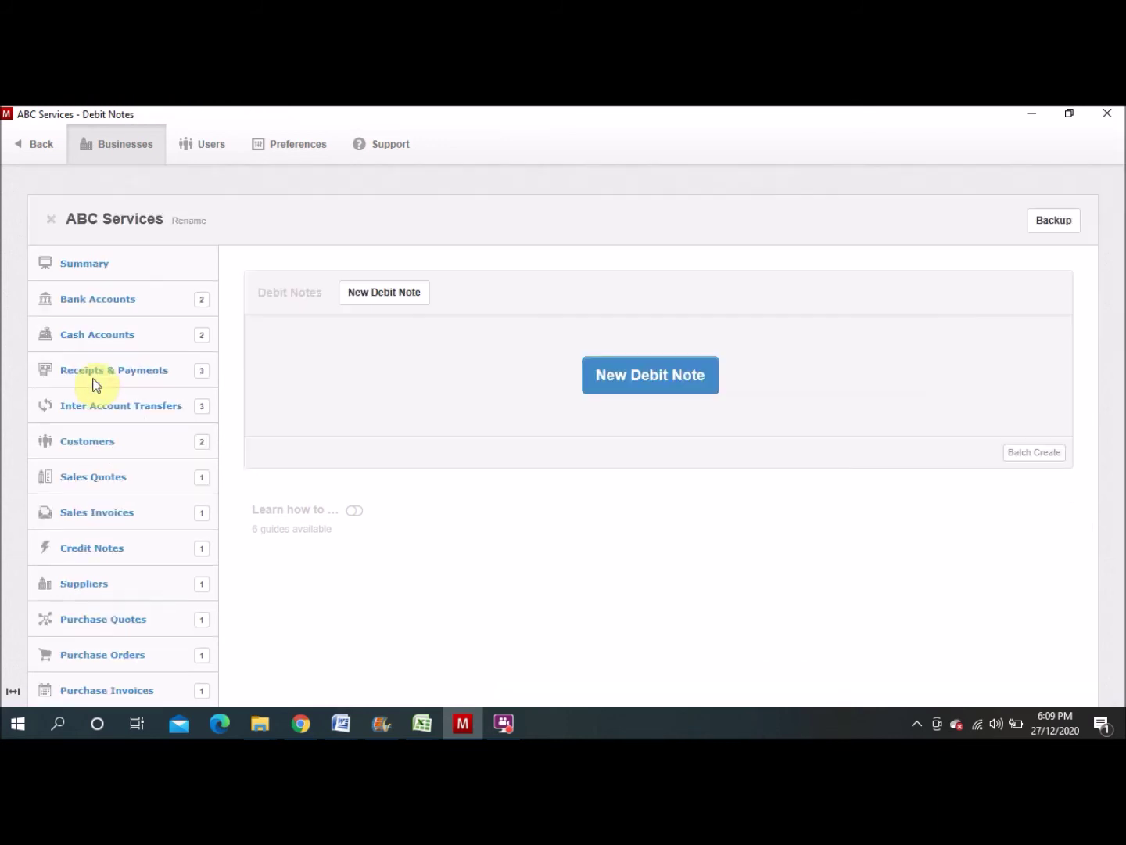
{"action": "left_click", "coordinate": [667, 377]}
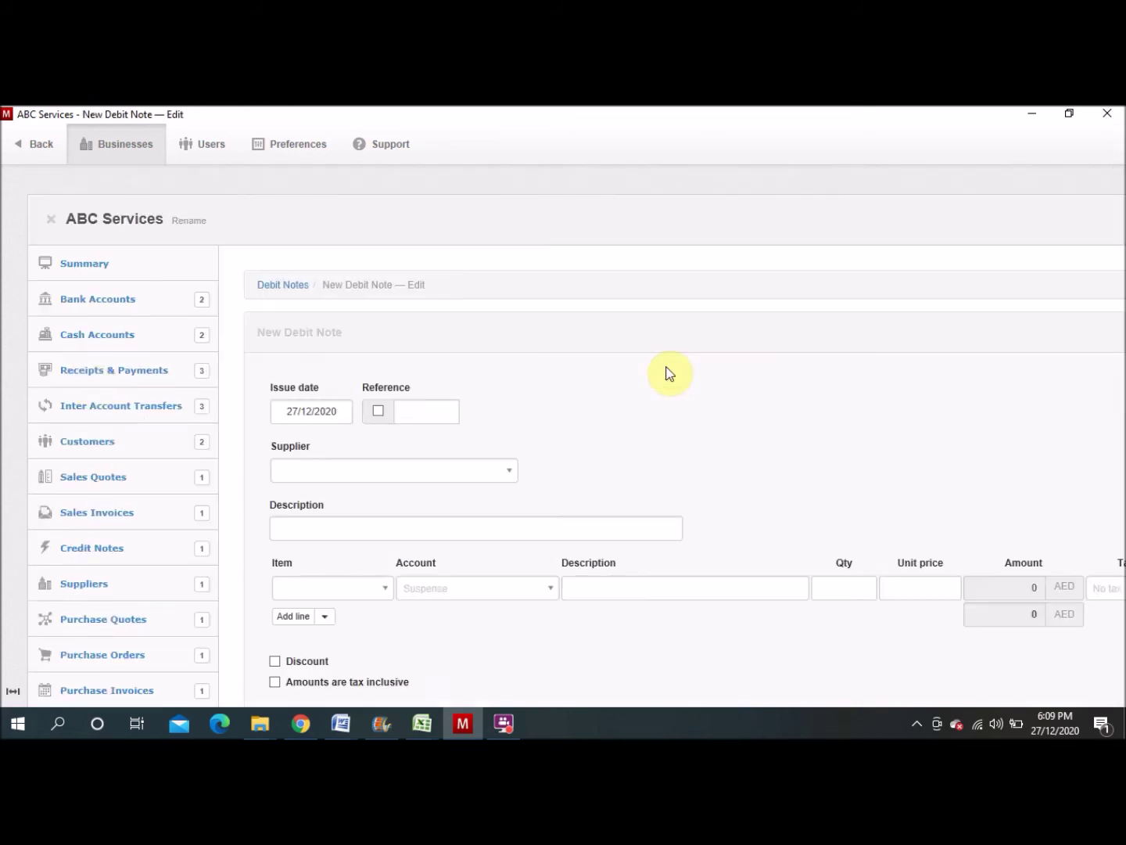
{"action": "left_click", "coordinate": [428, 409]}
{"action": "type", "text": "DN-0"}
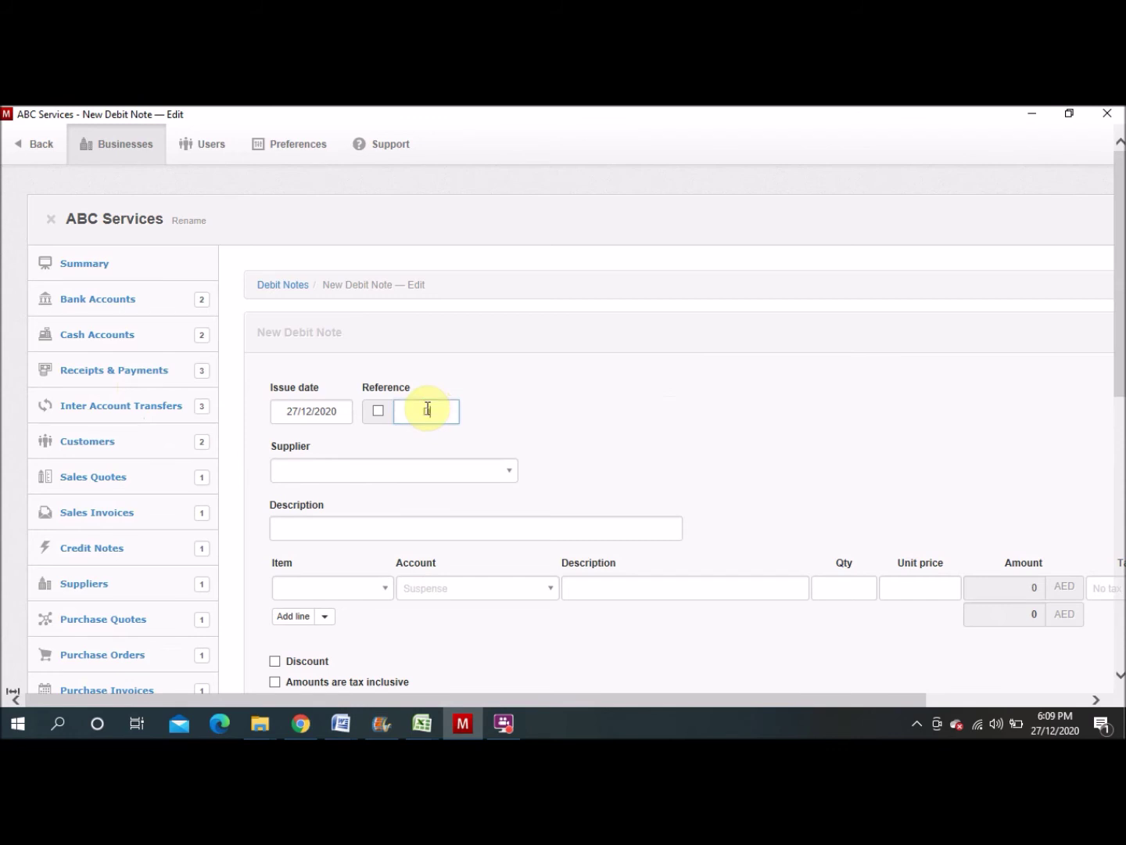
{"action": "type", "text": "1/12/20"}
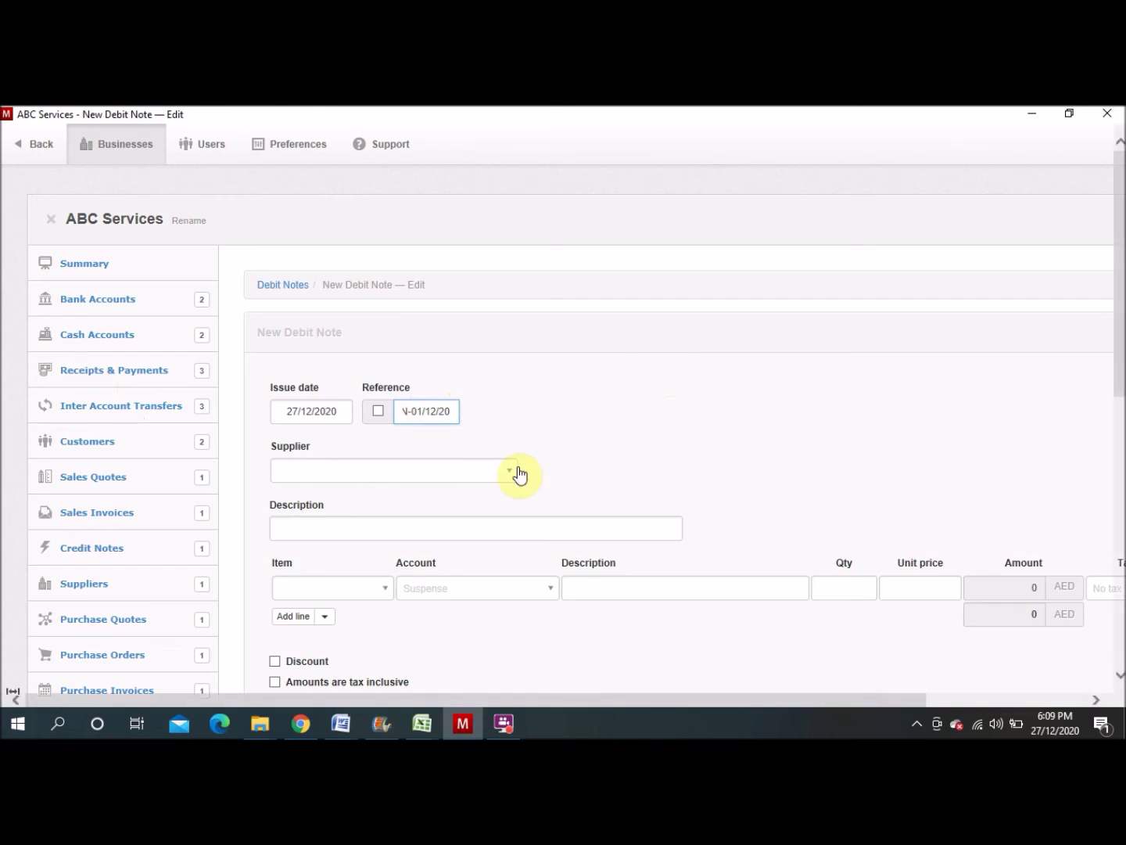
Step: Set the debit note's supplier to ABC Stationary and link it to Invoice #INV-01243
{"action": "left_click", "coordinate": [461, 474]}
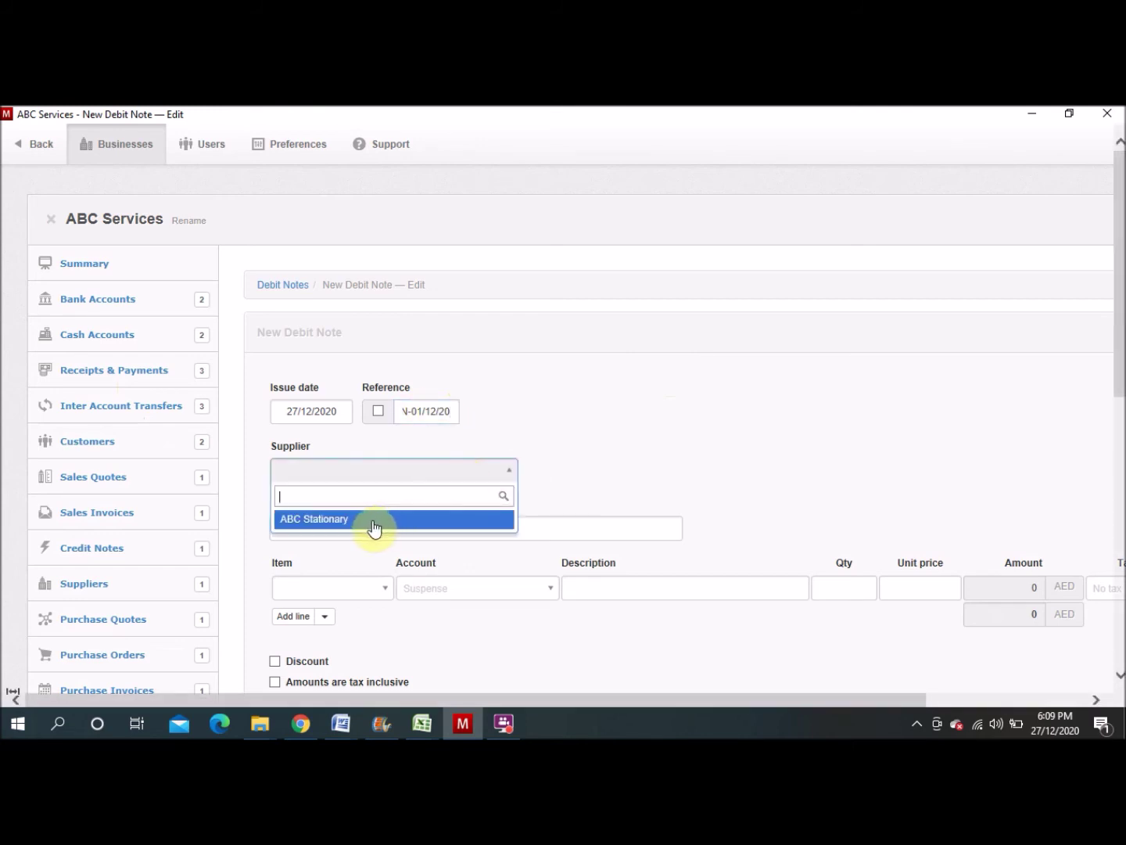
{"action": "left_click", "coordinate": [373, 524]}
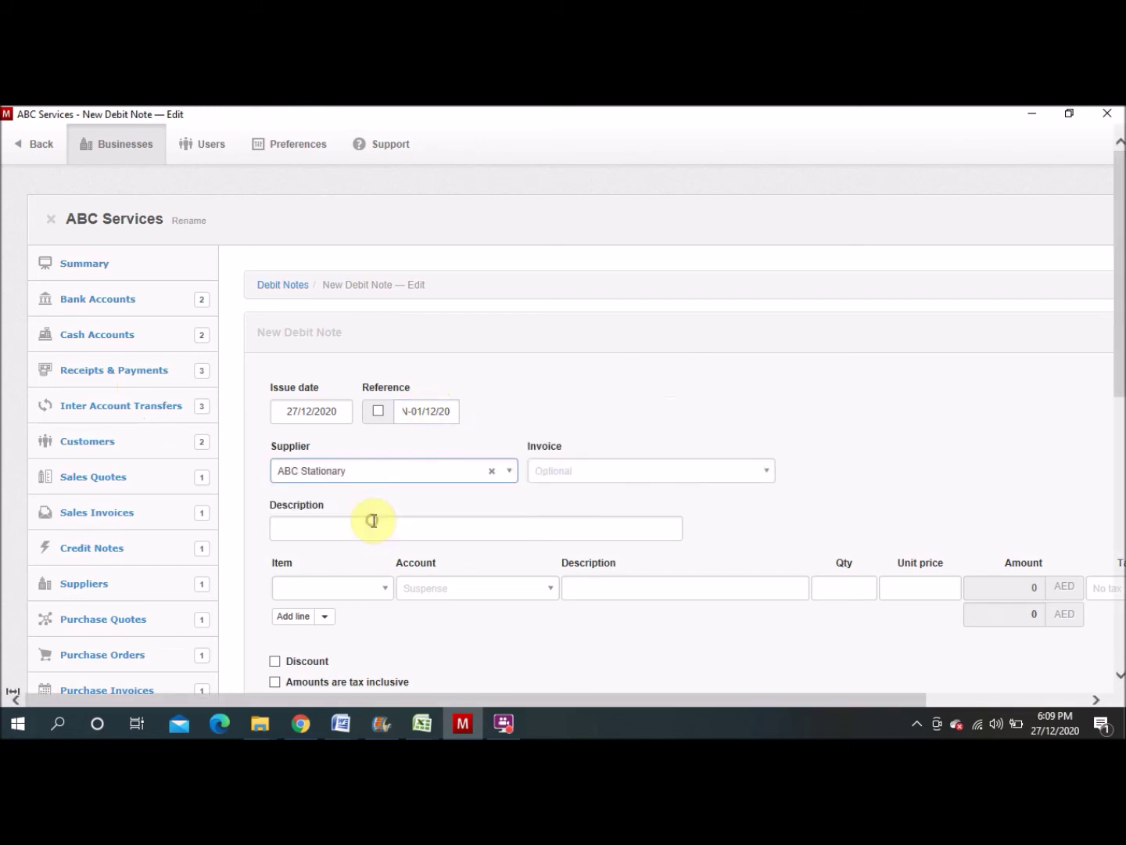
{"action": "left_click", "coordinate": [577, 470]}
{"action": "left_click", "coordinate": [568, 518]}
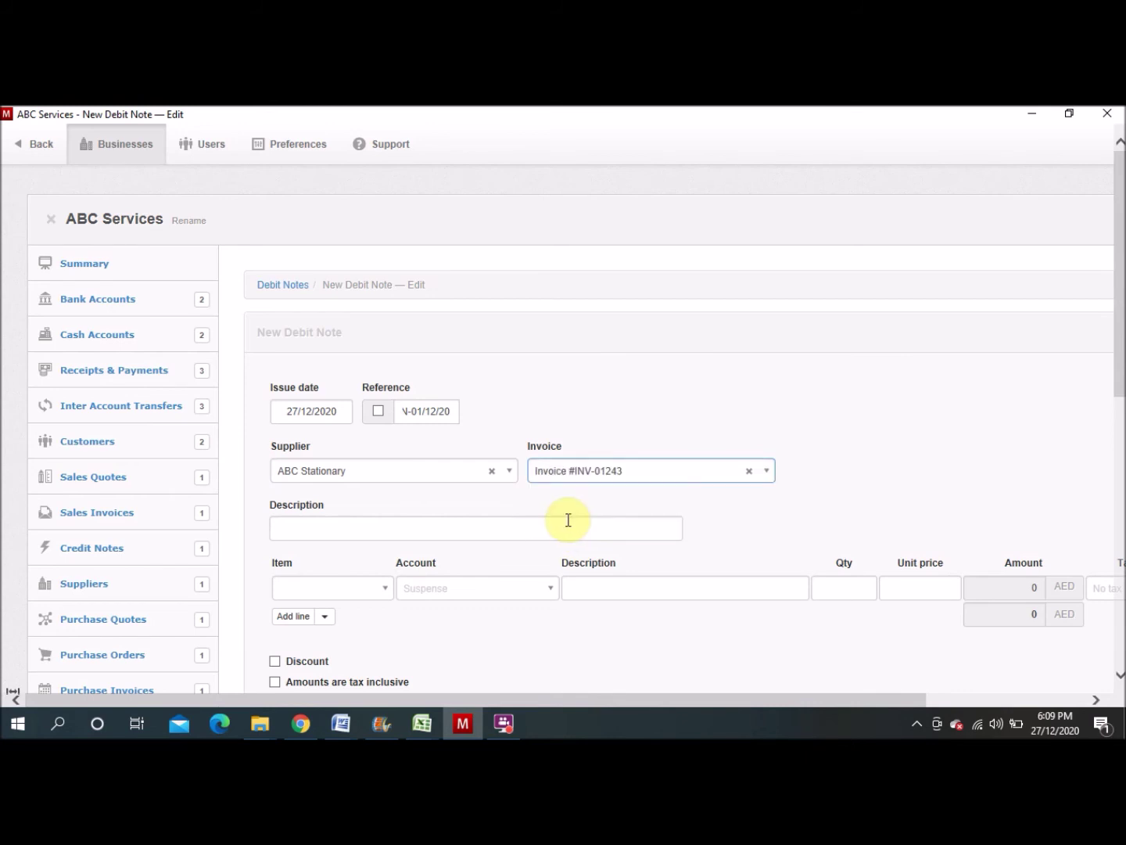
Step: Enter "Return due to damage items found." as the debit note's description and copy the same text into the first line's description
{"action": "left_click", "coordinate": [518, 529]}
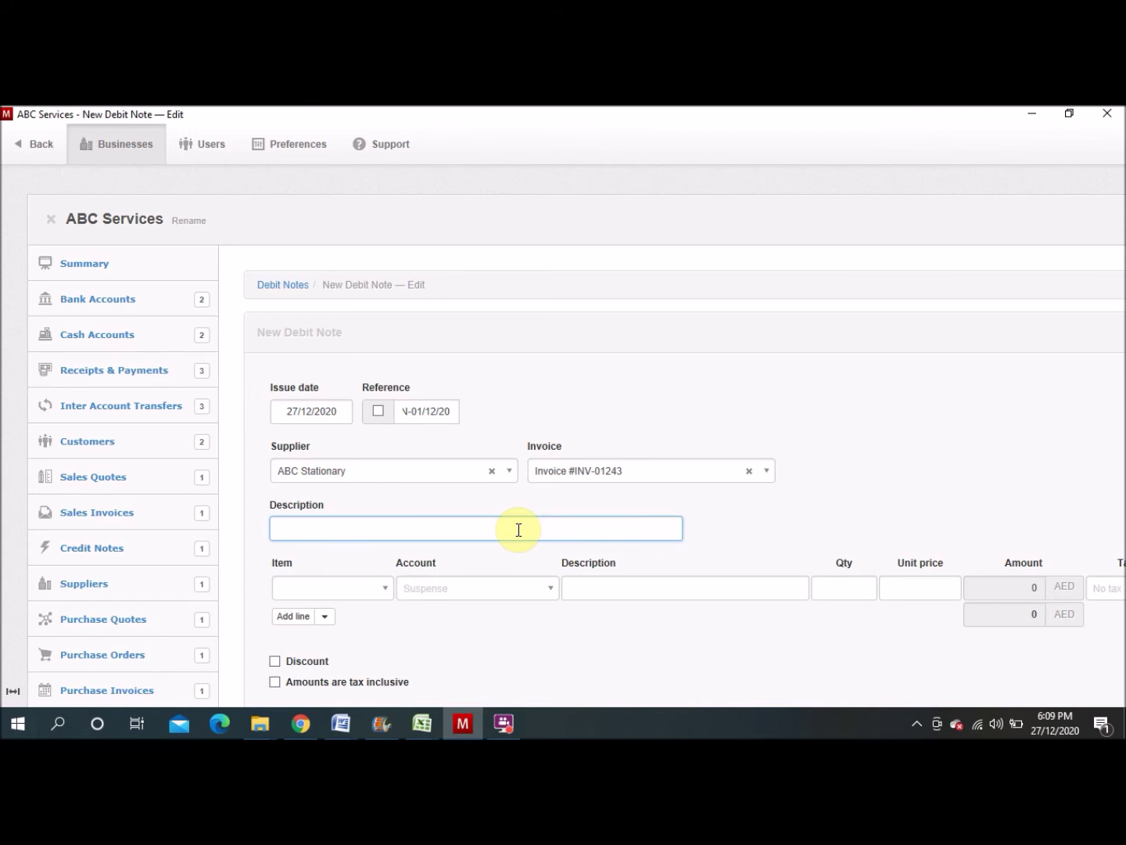
{"action": "type", "text": "Return due to damage item"}
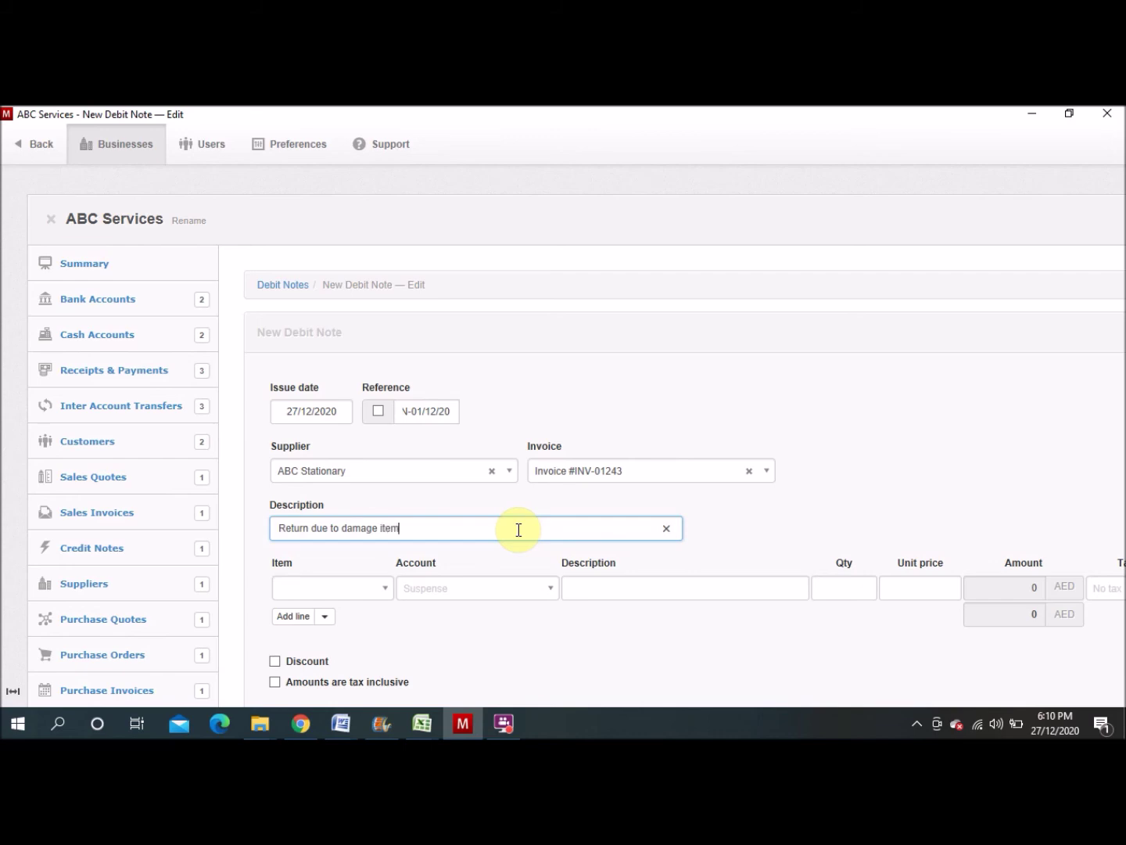
{"action": "type", "text": "s found."}
{"action": "left_click_drag", "start_coordinate": [501, 530], "coordinate": [257, 505]}
{"action": "key", "text": "ctrl+c"}
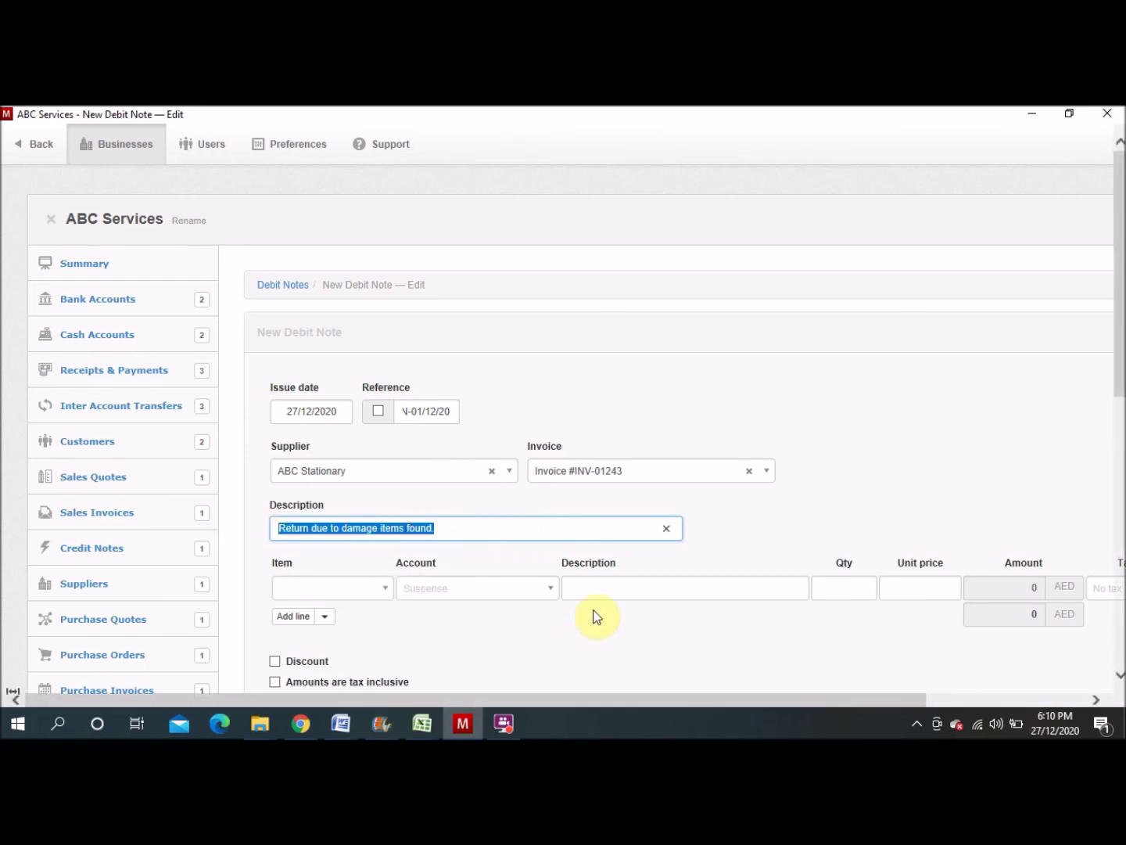
{"action": "left_click", "coordinate": [610, 588]}
{"action": "key", "text": "ctrl+v"}
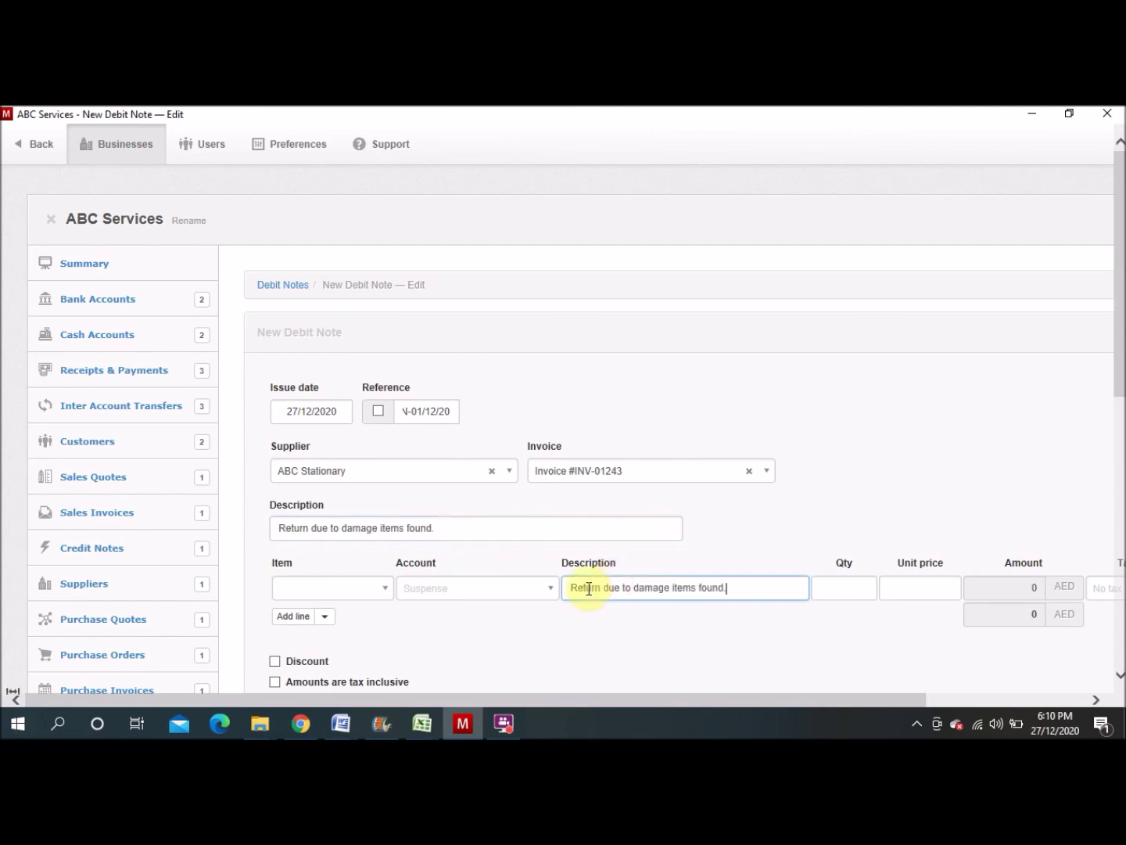
Step: Assign the line to the Printing and stationery account and set its unit price to 20
{"action": "left_click", "coordinate": [546, 594]}
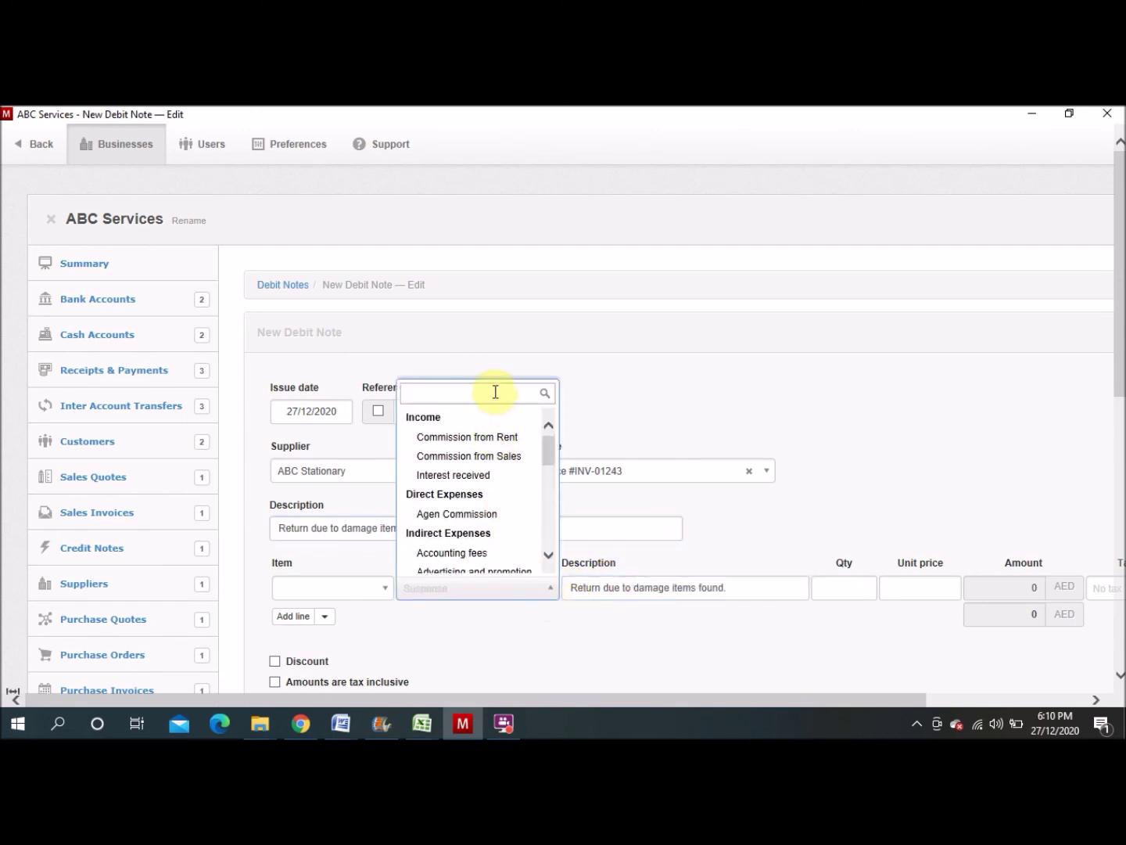
{"action": "type", "text": "pri"}
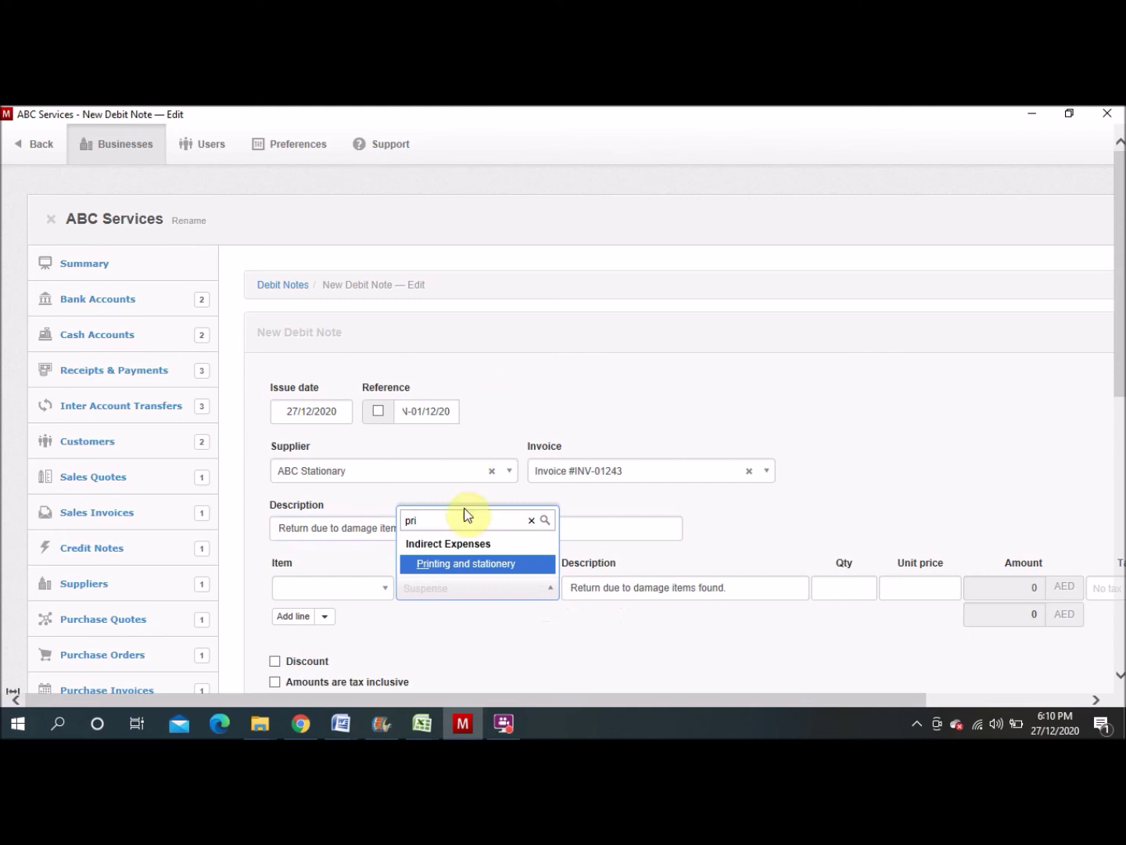
{"action": "left_click", "coordinate": [467, 565]}
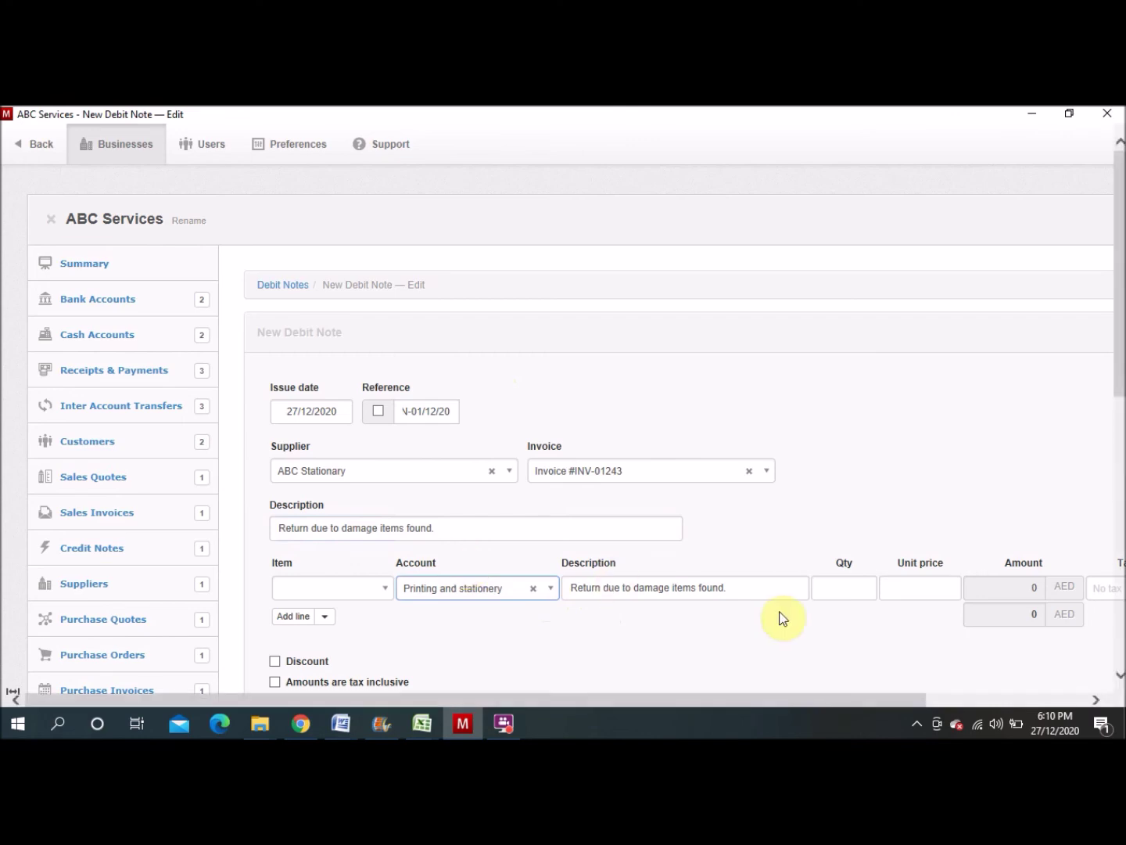
{"action": "left_click", "coordinate": [901, 586]}
{"action": "type", "text": "20"}
{"action": "left_click", "coordinate": [905, 507]}
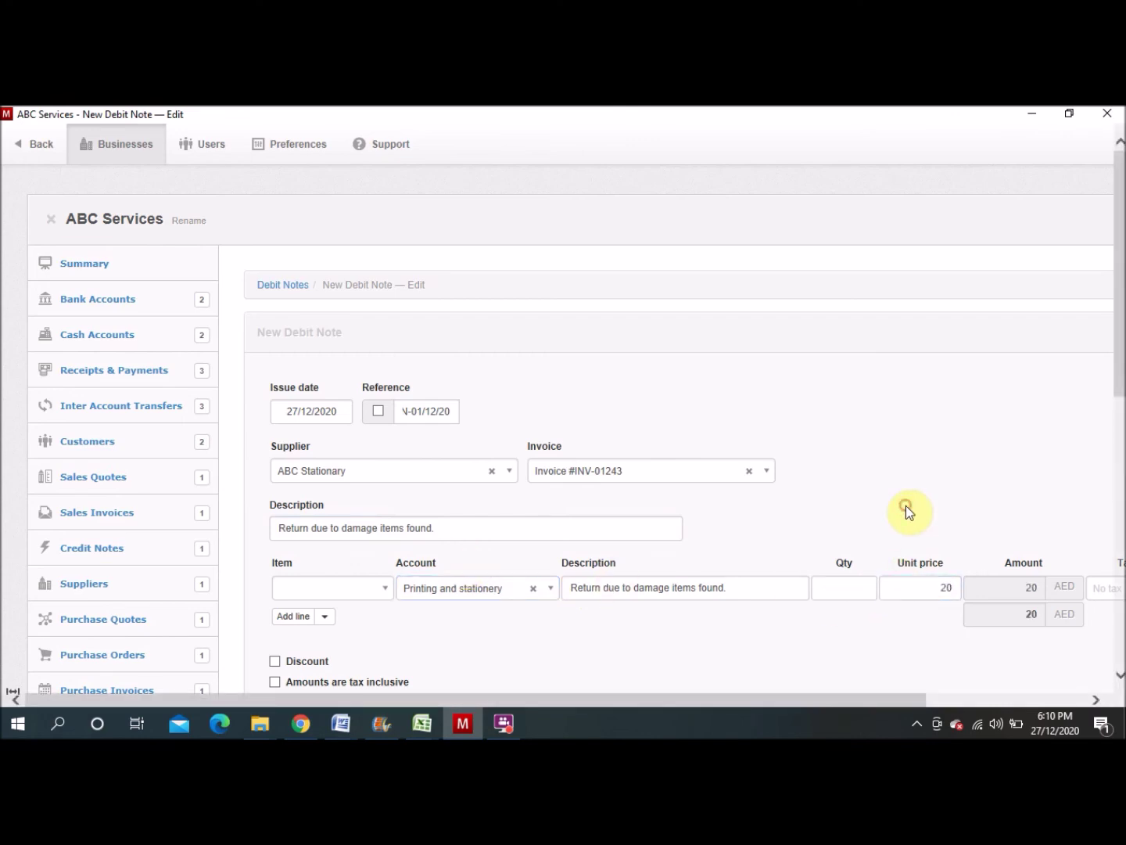
Step: Apply the Standard Rated Supplies tax to the line and create the debit note
{"action": "scroll", "coordinate": [905, 506], "scroll_direction": "down", "scroll_amount": 3}
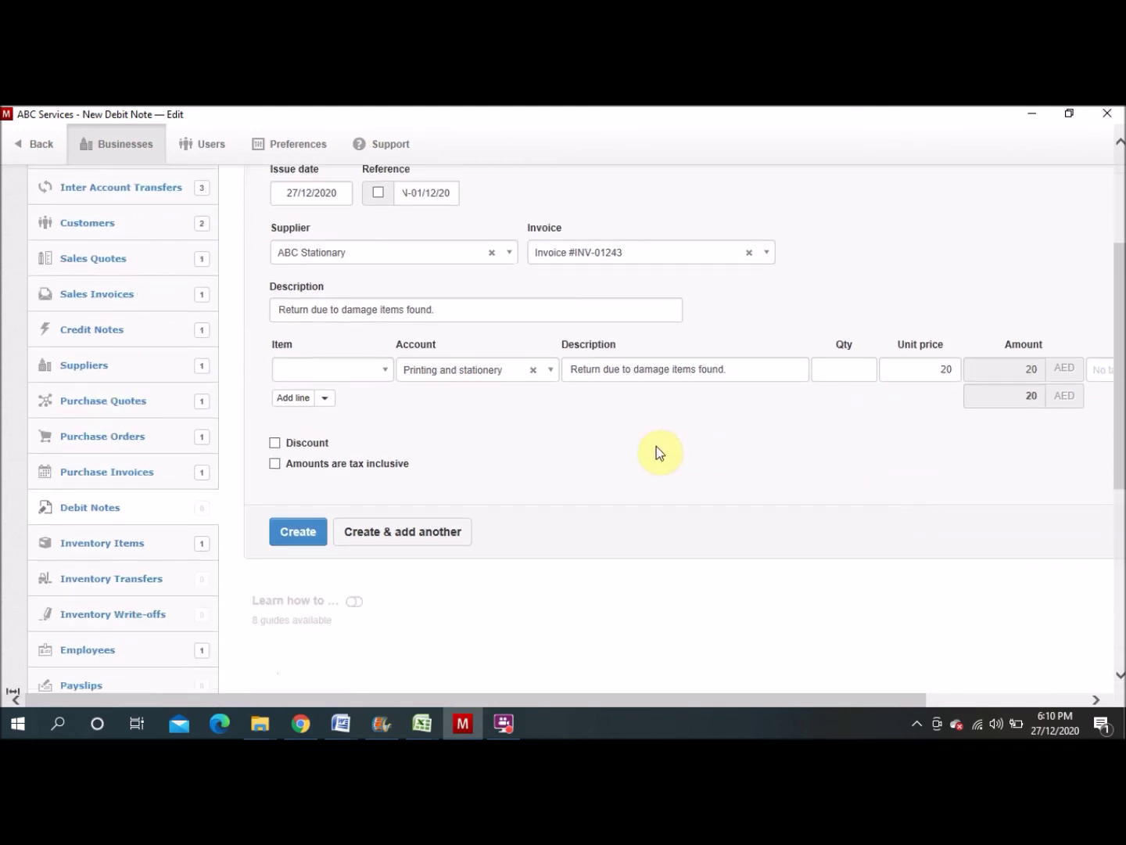
{"action": "left_click", "coordinate": [1099, 376]}
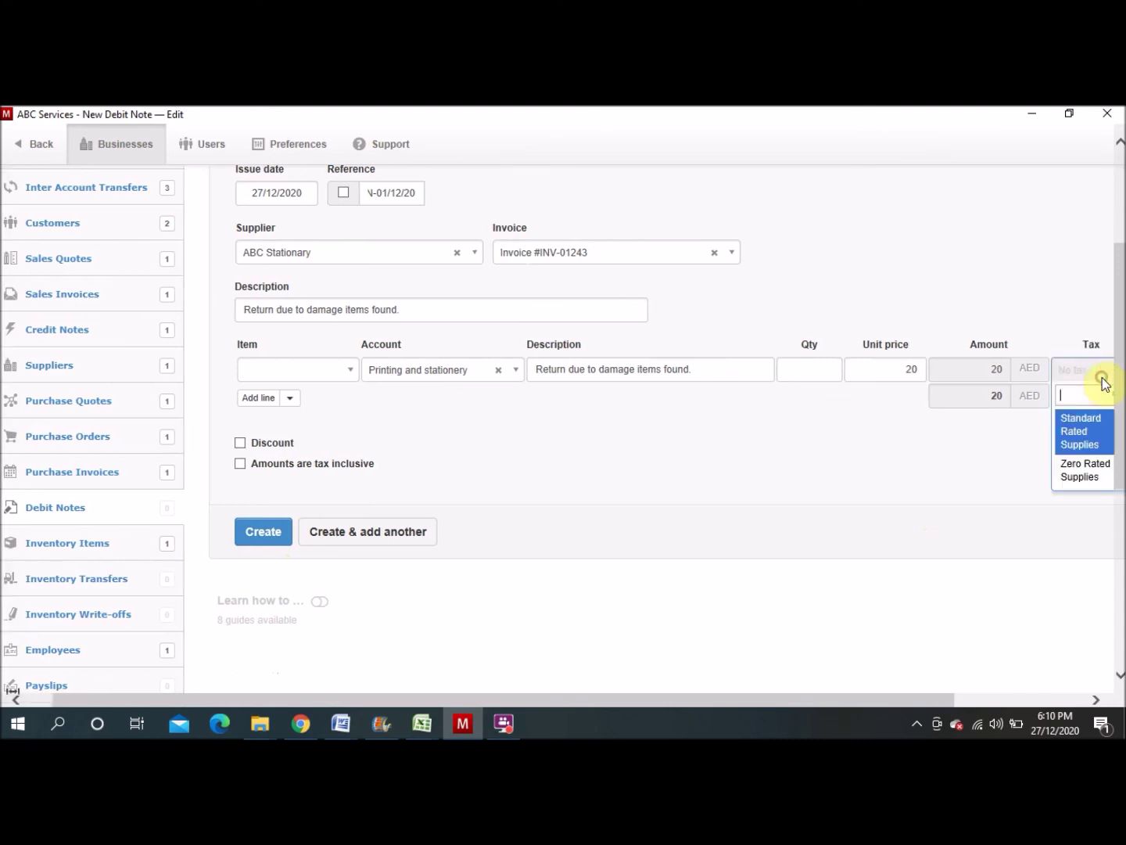
{"action": "left_click", "coordinate": [1074, 447]}
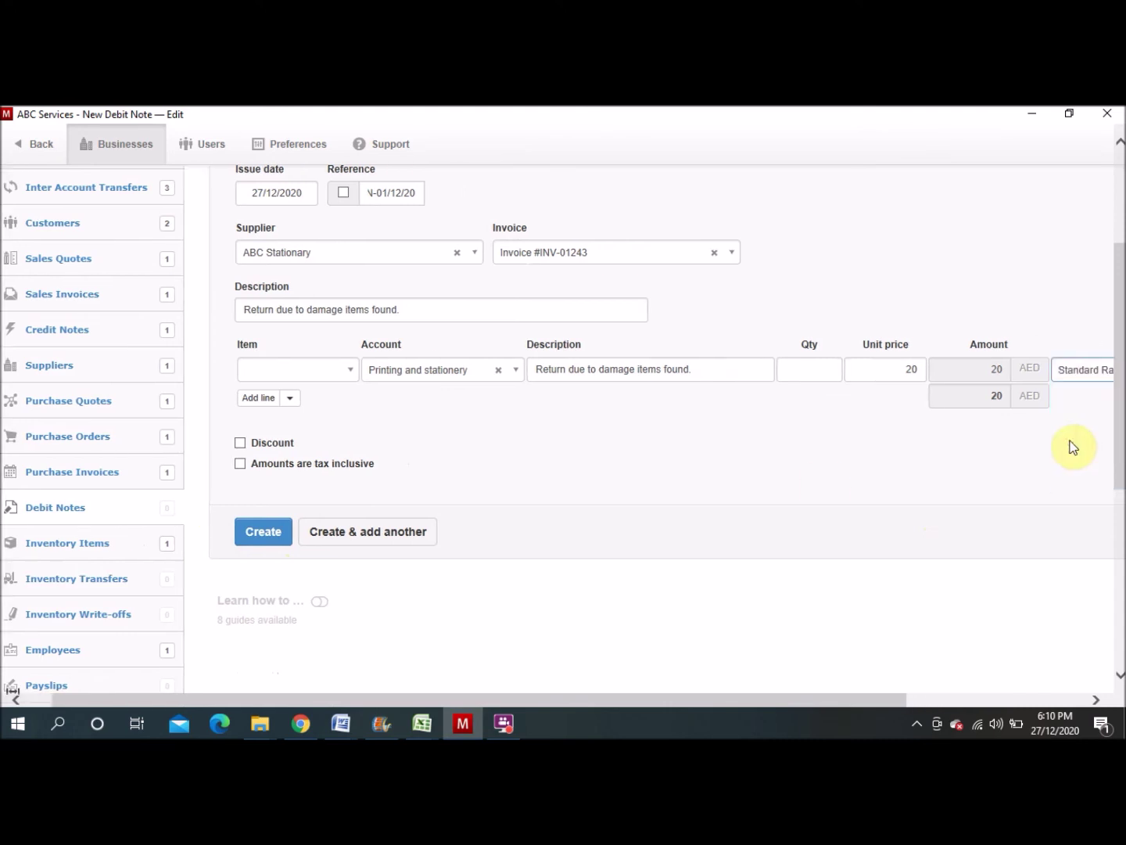
{"action": "left_click", "coordinate": [283, 538]}
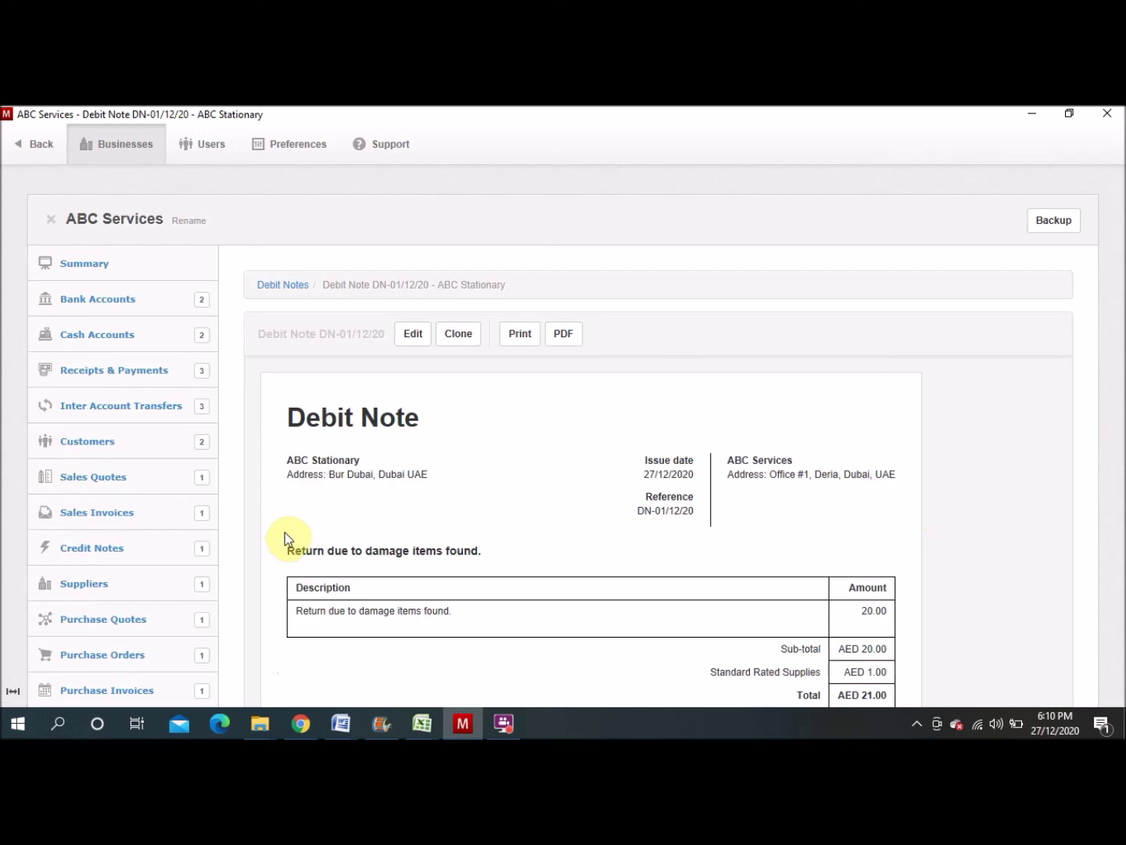
Step: Review the new debit note's totals and check the details of ABC Stationary's purchase invoice INV-01243, returning to the purchase invoice list
{"action": "left_click_drag", "start_coordinate": [1116, 364], "coordinate": [1107, 420]}
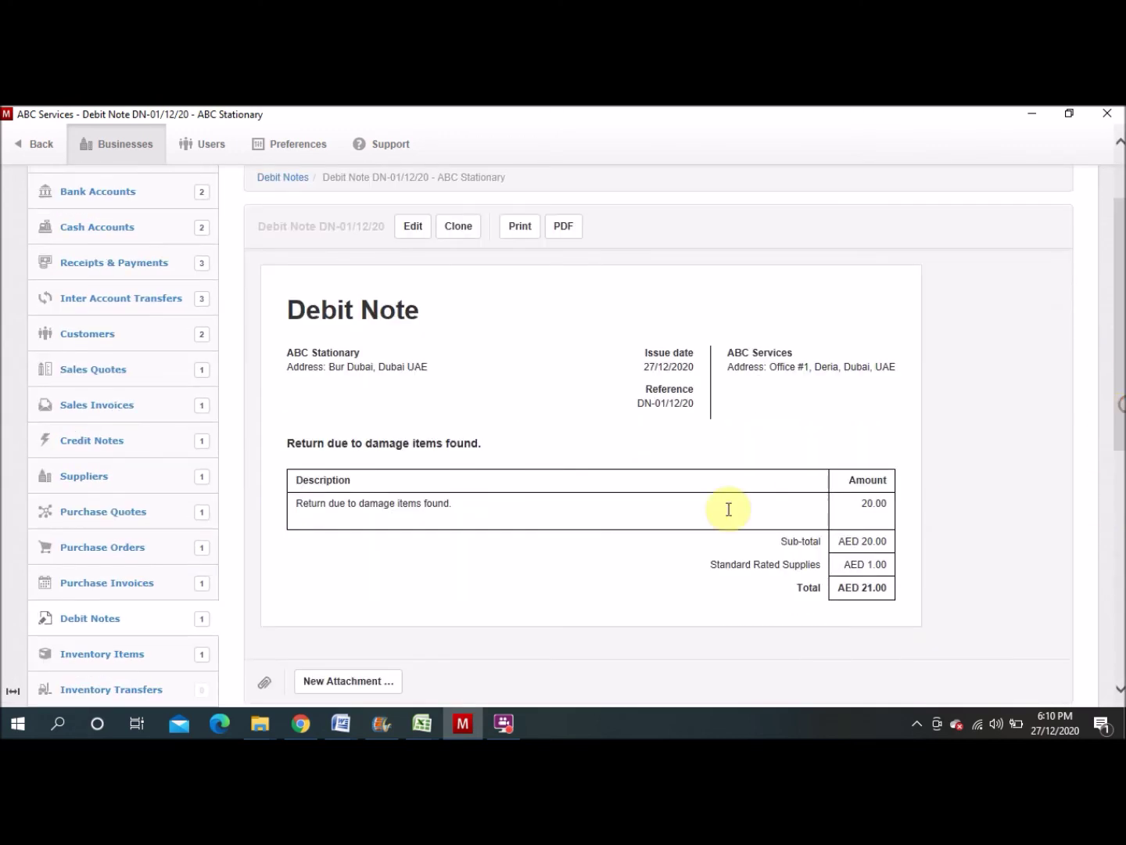
{"action": "left_click", "coordinate": [127, 588]}
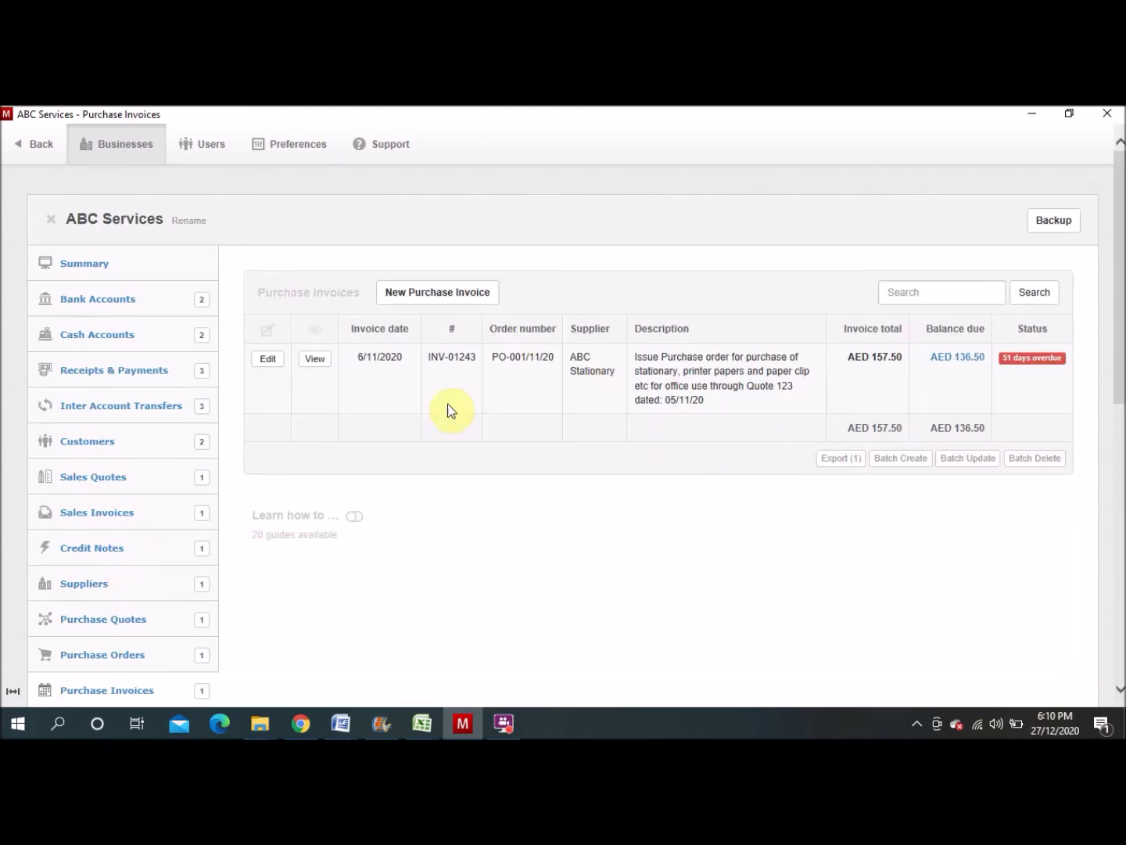
{"action": "left_click", "coordinate": [276, 365]}
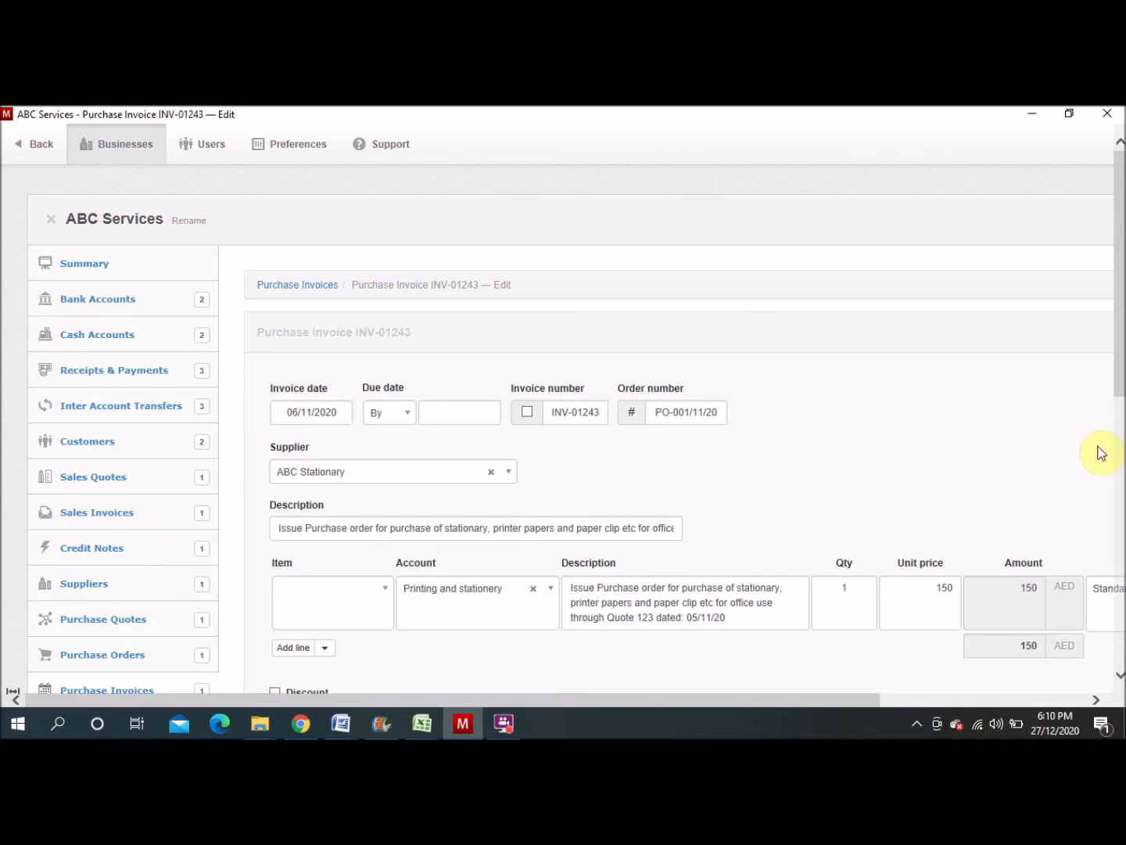
{"action": "scroll", "coordinate": [1120, 445], "scroll_direction": "down", "scroll_amount": 3}
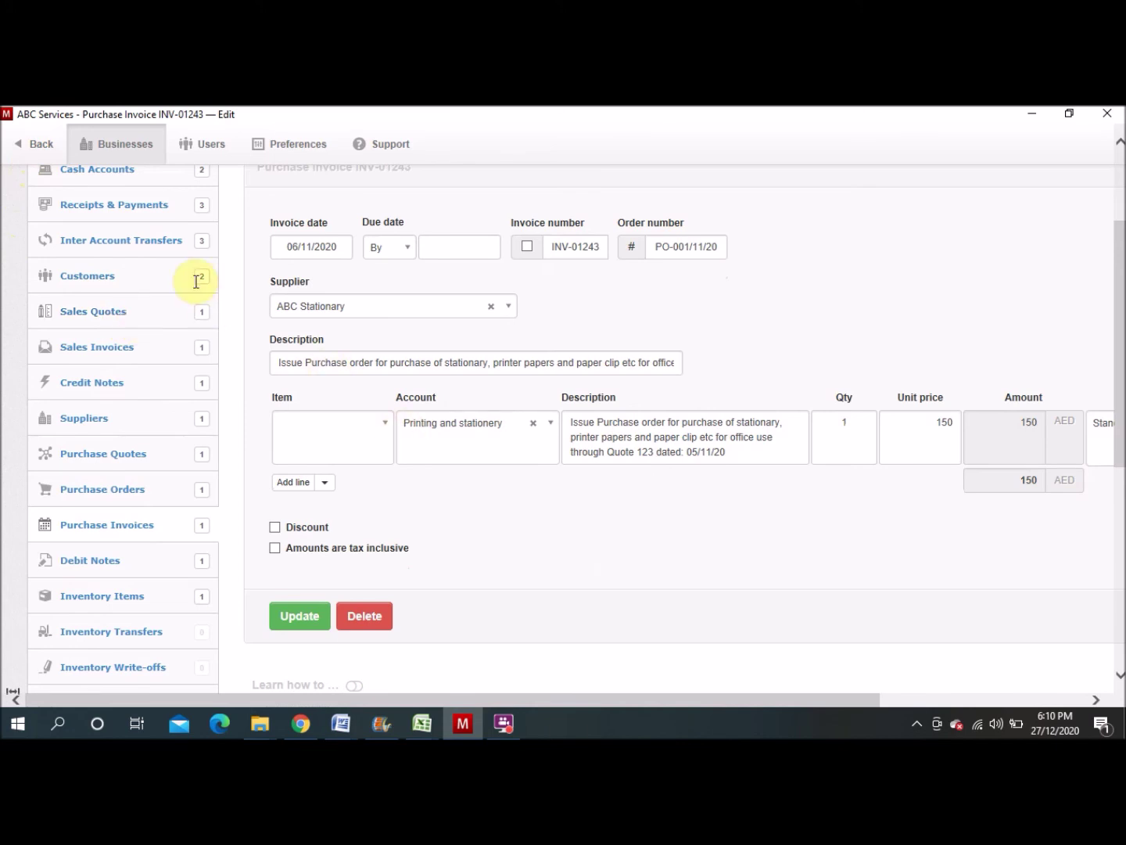
{"action": "left_click", "coordinate": [41, 157]}
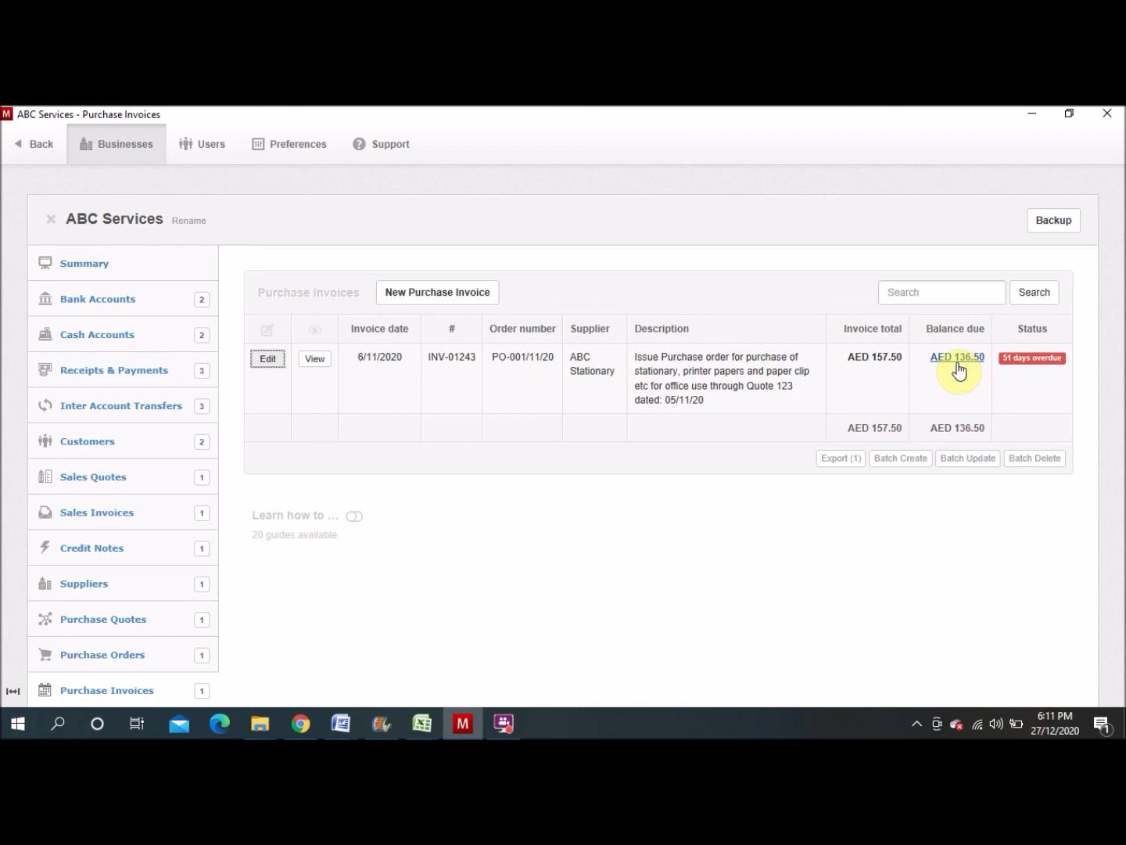
Step: View sales invoice INV-01/08/20, examine its receipt and credit note deductions and balance due, and go back
{"action": "left_click_drag", "start_coordinate": [1121, 356], "coordinate": [1120, 433]}
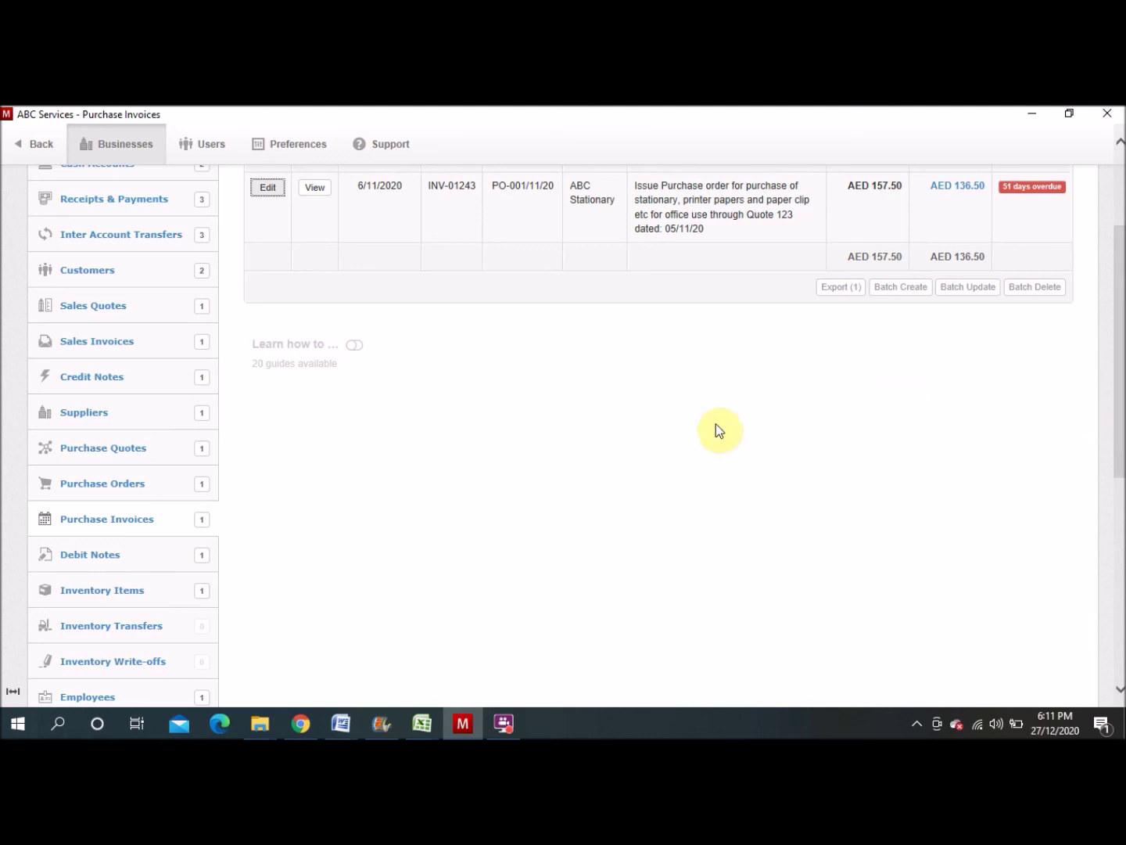
{"action": "left_click", "coordinate": [116, 343]}
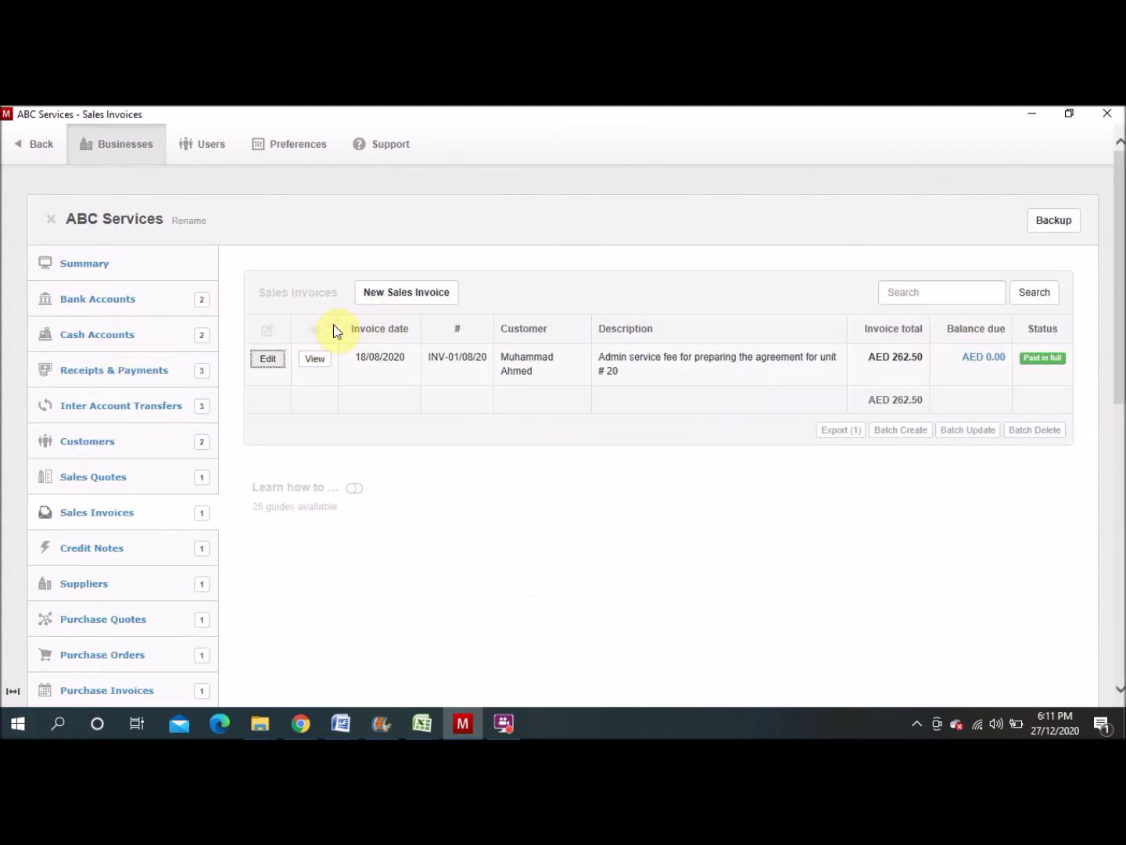
{"action": "left_click", "coordinate": [315, 359]}
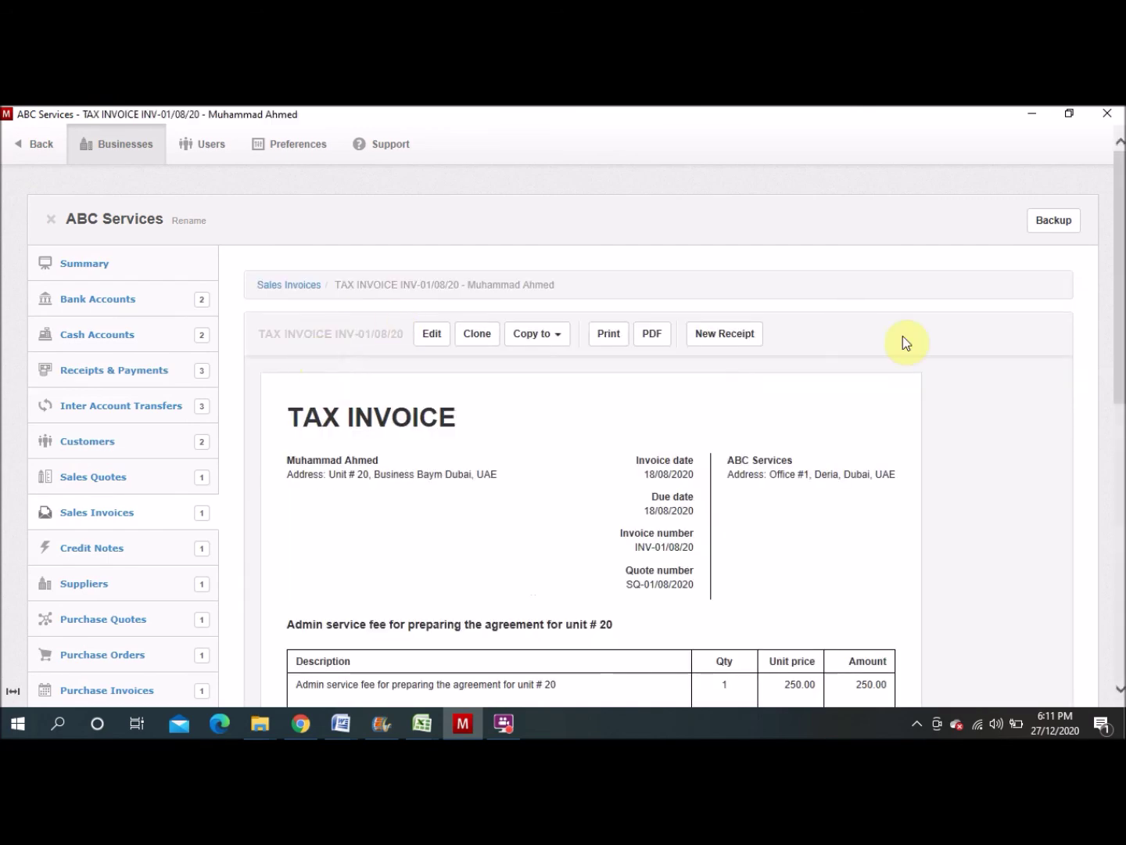
{"action": "left_click_drag", "start_coordinate": [1122, 307], "coordinate": [1122, 404]}
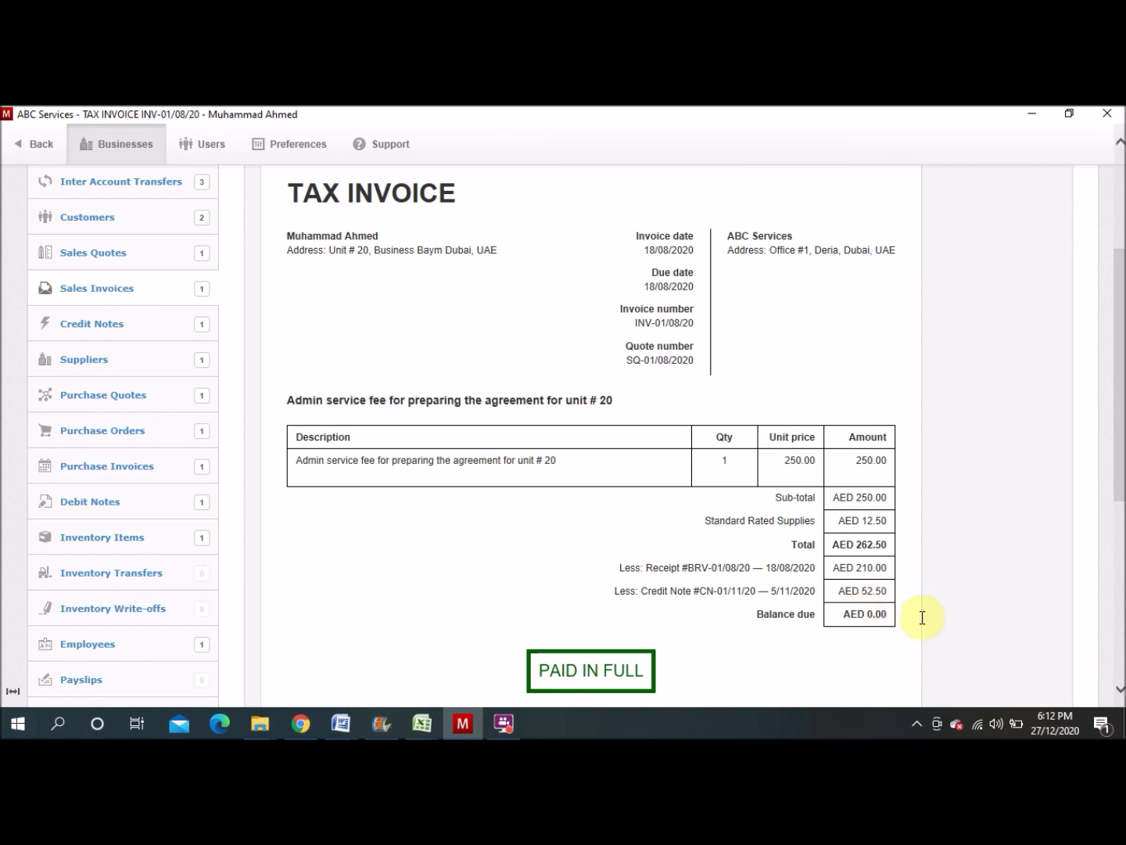
{"action": "left_click", "coordinate": [41, 144]}
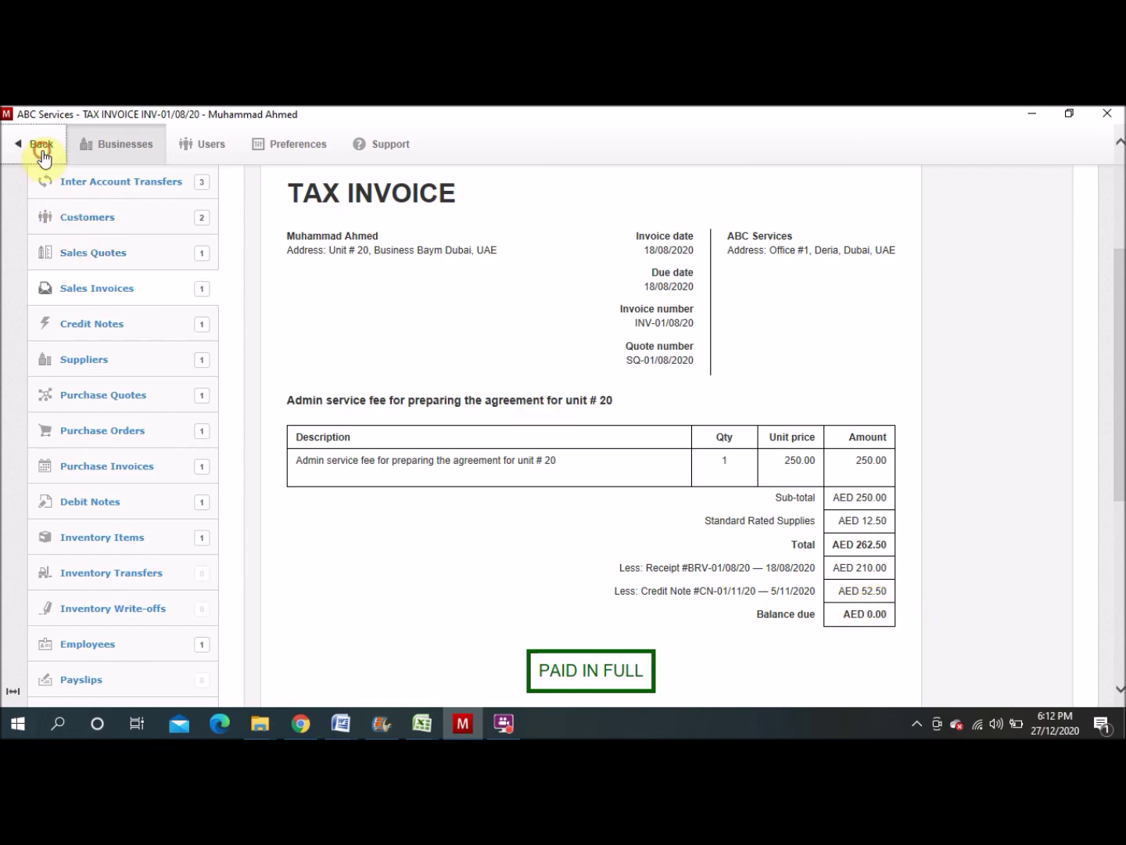